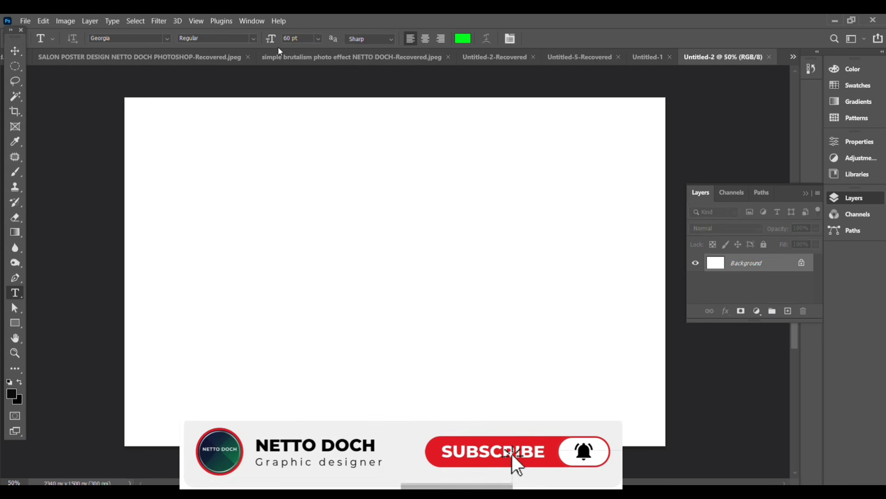
key(alt+f)
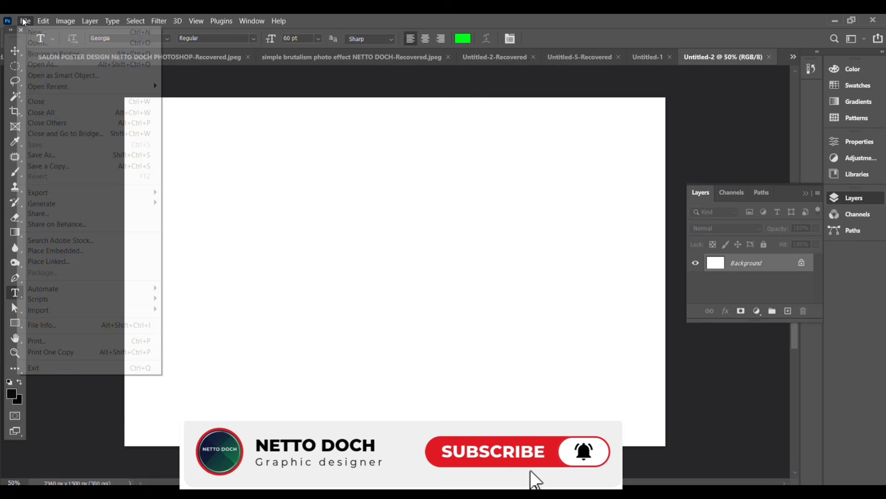
key(Return)
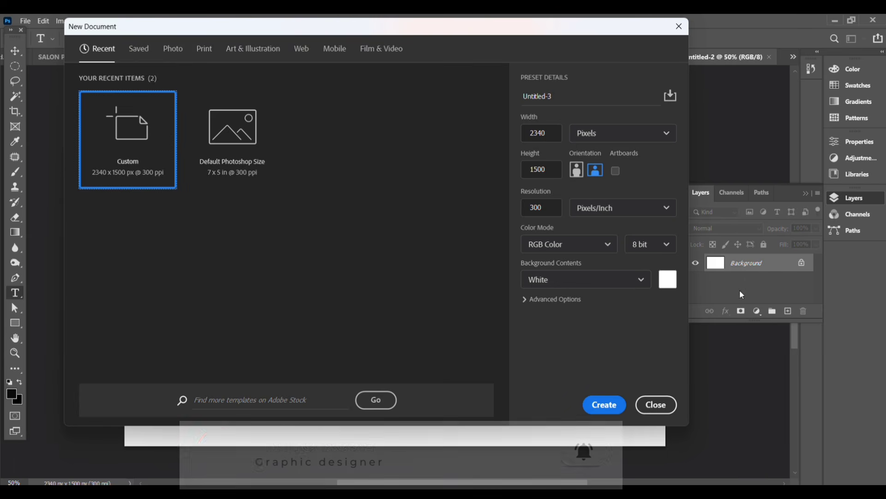
key(Escape)
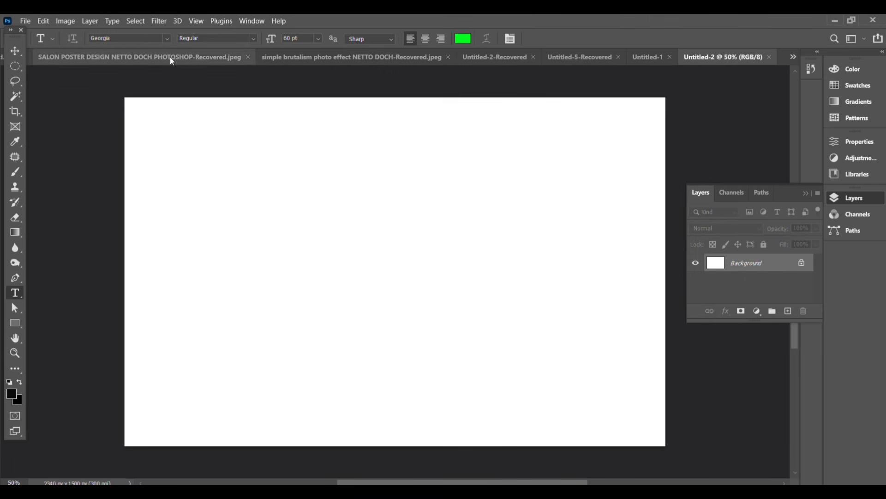
Set up the Horizontal Type tool with the Impact font at 72 pt.
right_click(17, 299)
click(80, 298)
click(169, 41)
click(146, 262)
click(324, 39)
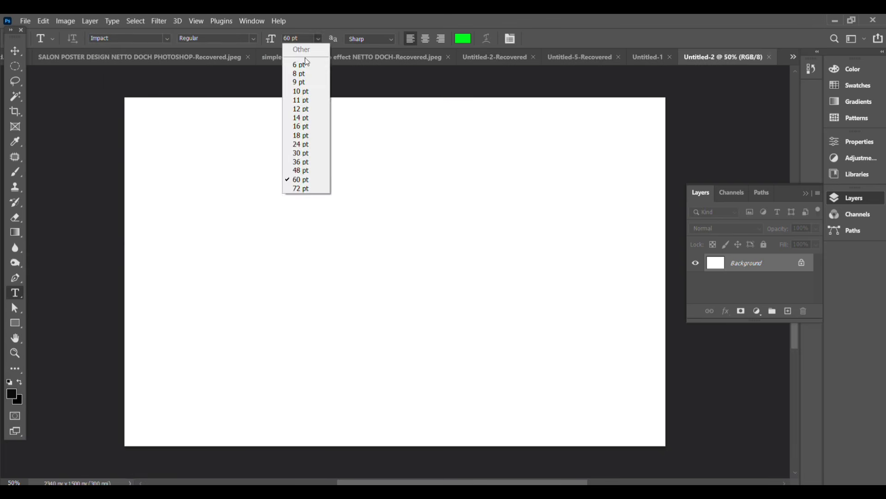
click(304, 186)
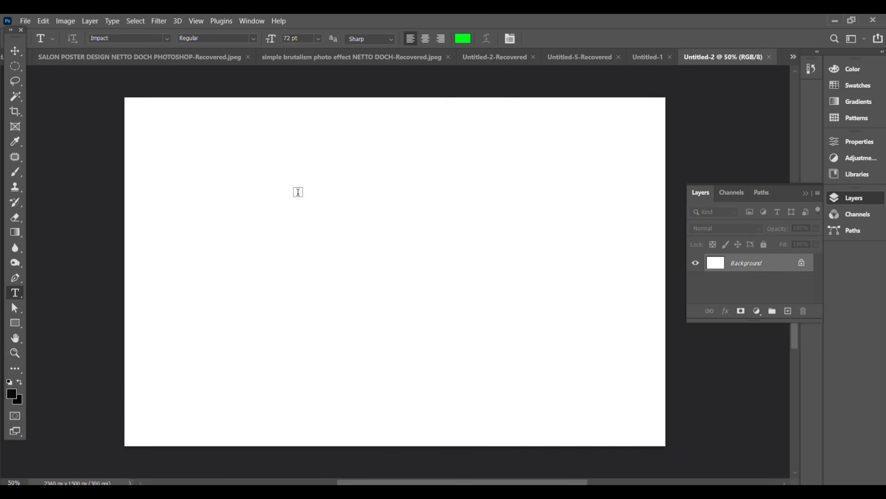
Create a text box across the upper middle of the canvas containing the word "SOFIA".
drag(211, 174, 570, 289)
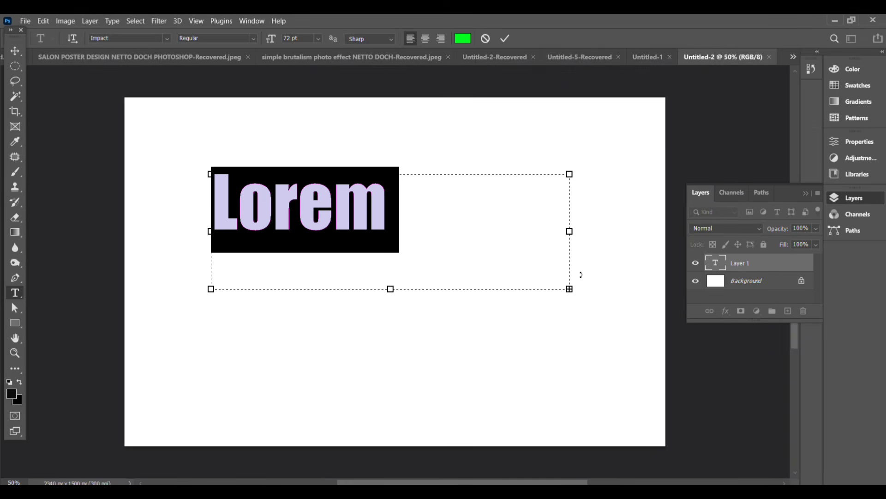
text(SOFIA)
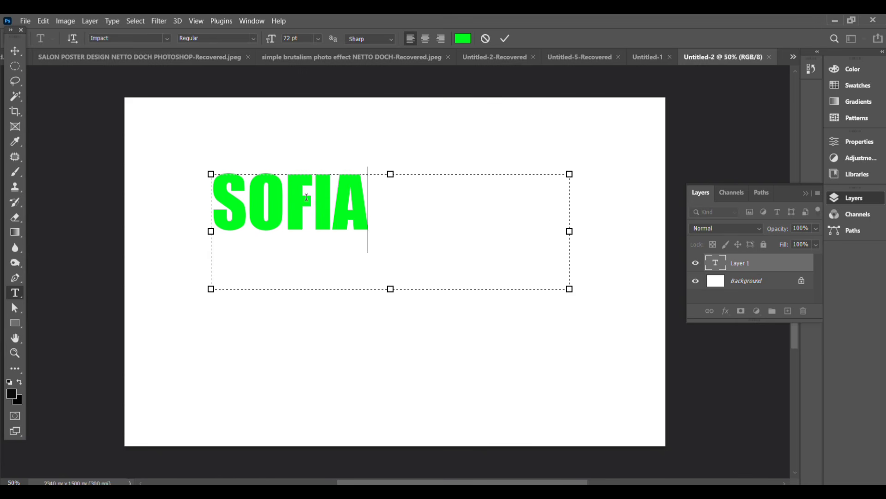
click(717, 263)
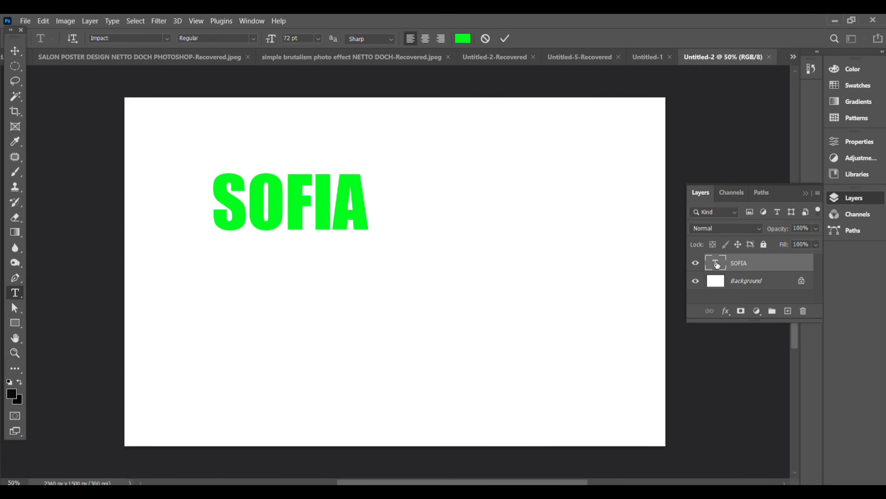
Set the tracking of the SOFIA text to 200.
double_click(717, 263)
click(851, 138)
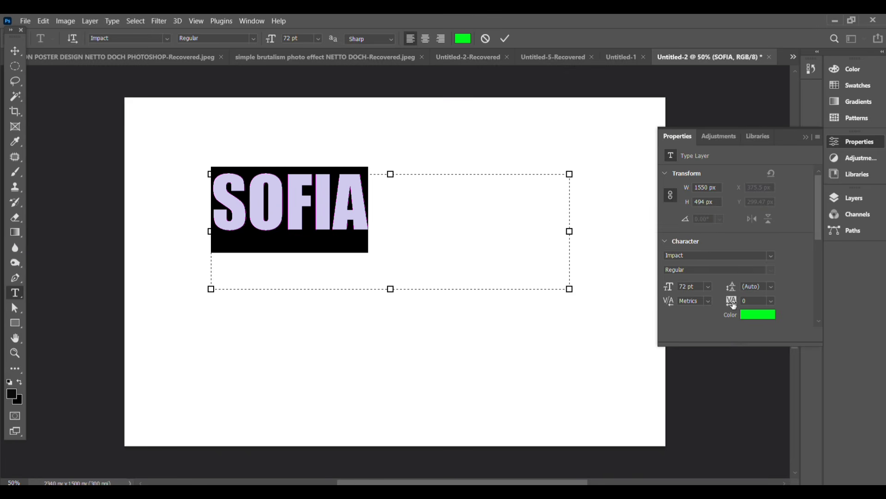
click(772, 300)
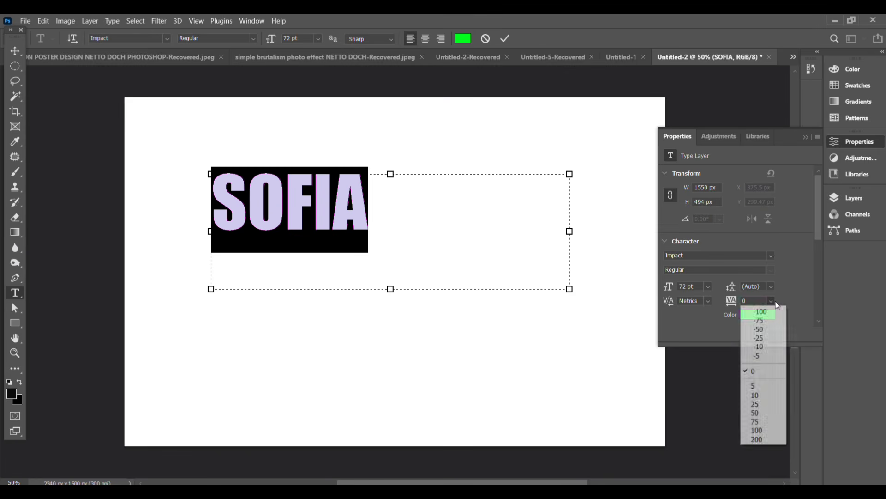
click(761, 438)
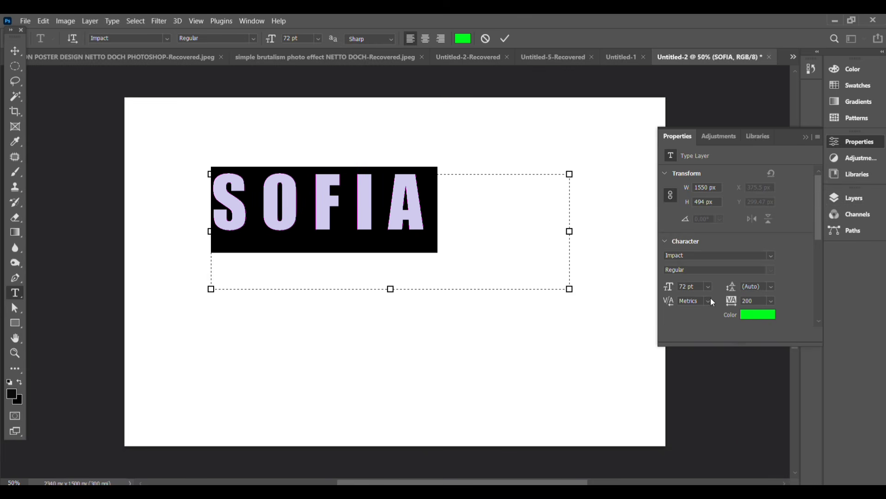
key(ctrl+Return)
Move the SOFIA text up and to the right so it sits centrally near the canvas's upper edge.
key(v)
key(ctrl+t)
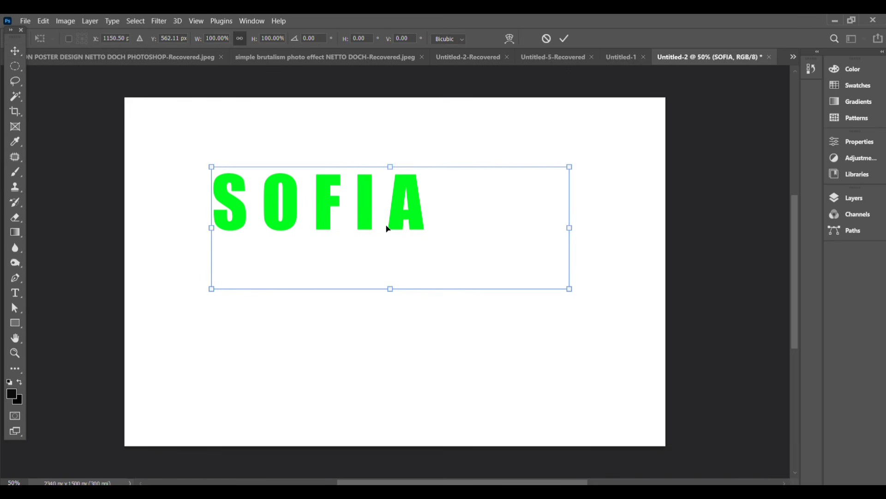
drag(351, 248, 409, 220)
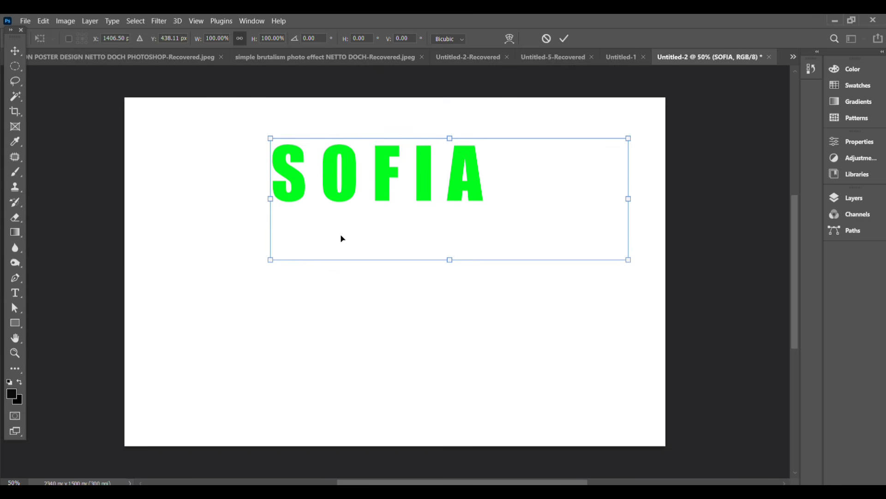
Draw five vertical black rectangles, one hanging below each letter of SOFIA, about 730 to 825 px tall.
right_click(15, 323)
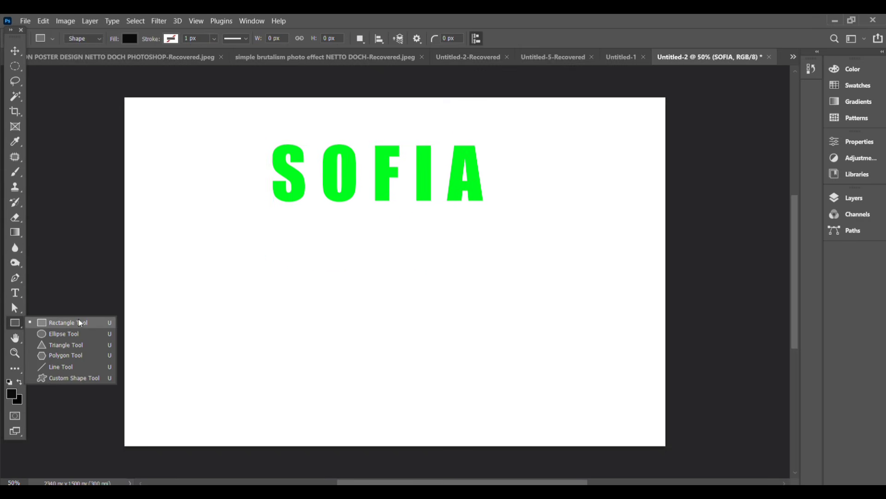
click(81, 323)
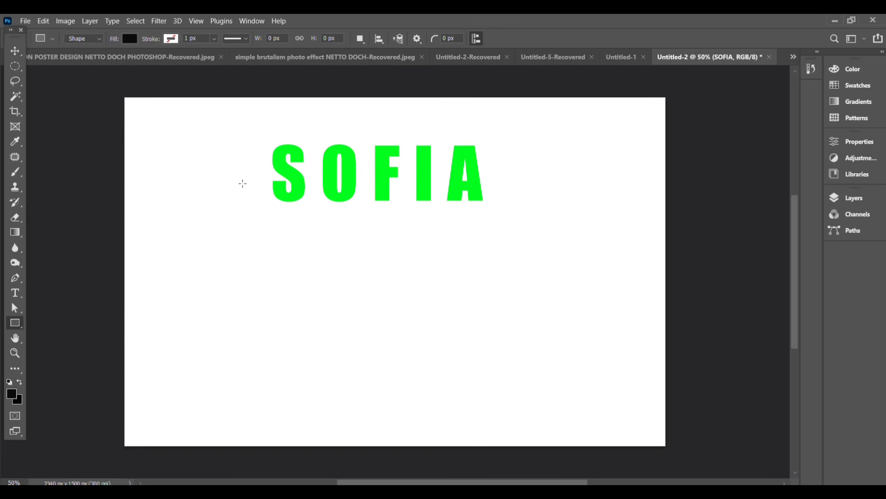
drag(274, 199, 302, 367)
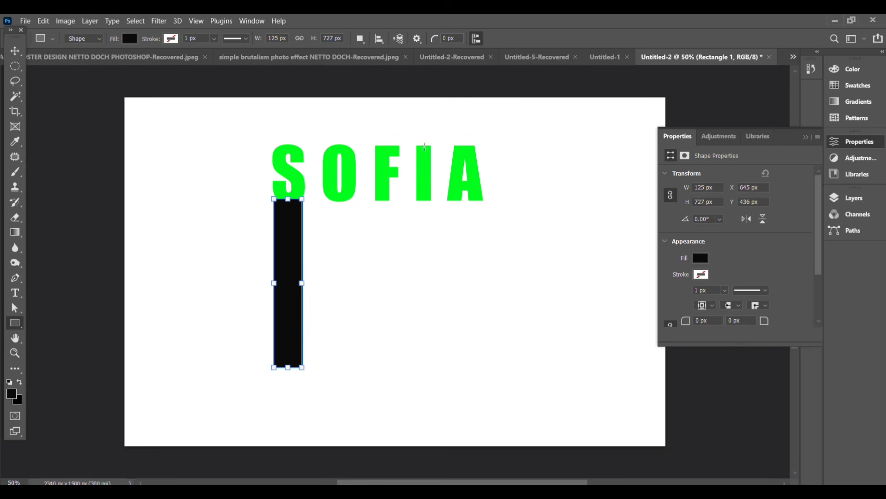
drag(331, 199, 360, 389)
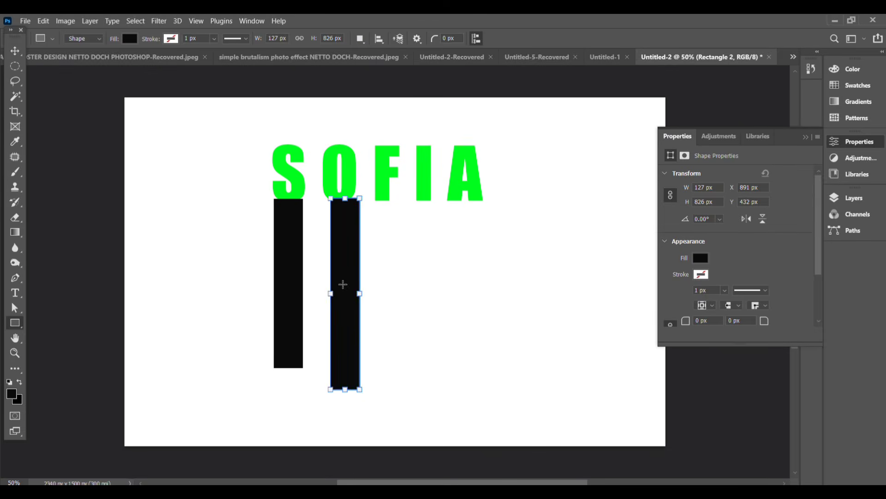
drag(381, 200, 406, 377)
drag(420, 204, 434, 371)
drag(450, 201, 480, 370)
Stretch and slightly distort the black bar under the S so it meets the letter and extends further down.
click(804, 136)
click(848, 198)
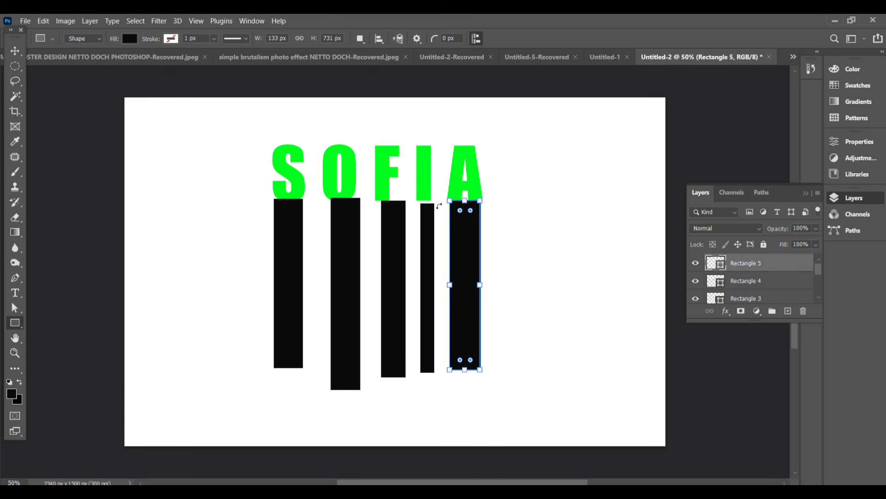
scroll(740, 267, down, 2)
click(740, 267)
key(ctrl+t)
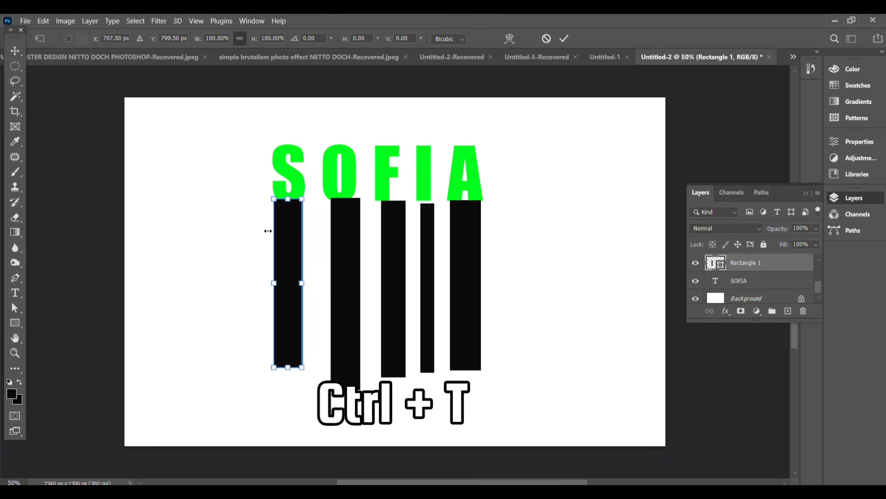
right_click(279, 216)
click(296, 271)
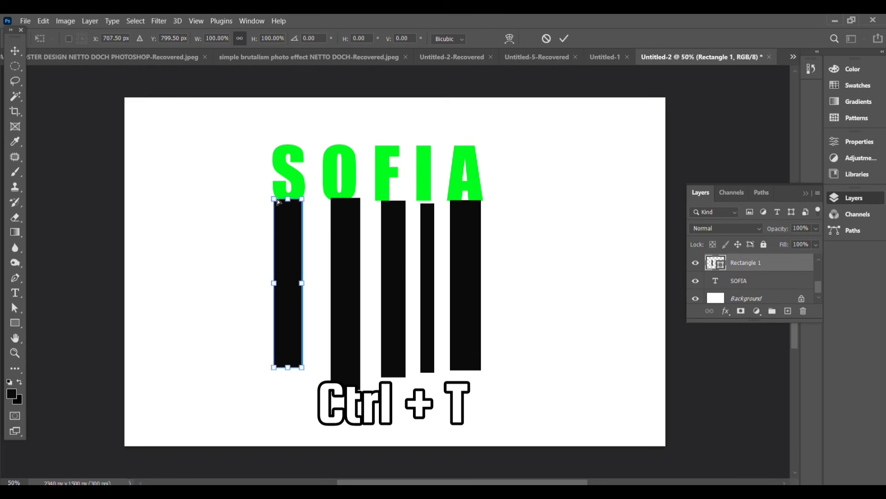
drag(288, 367, 291, 378)
key(Return)
Align the second bar under the O, enlarging it to about 102% and distorting it so it meets the letter.
key(ctrl+j)
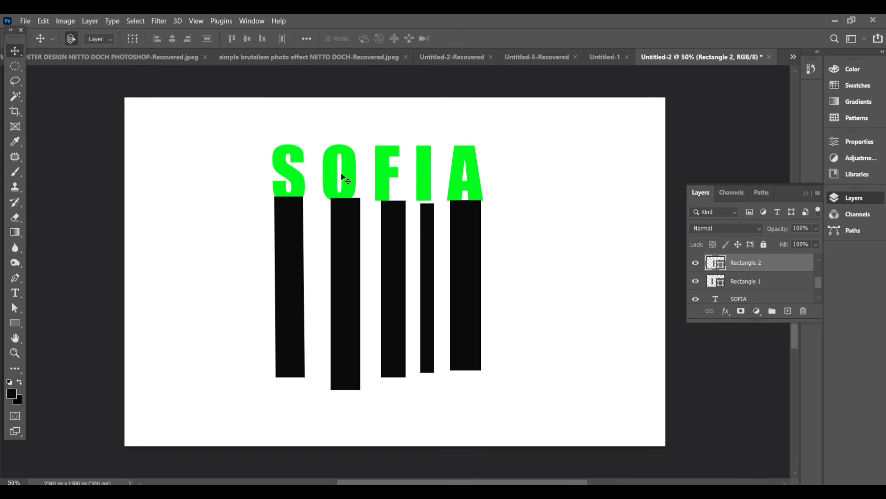
key(ctrl+t)
drag(348, 250, 341, 245)
right_click(332, 201)
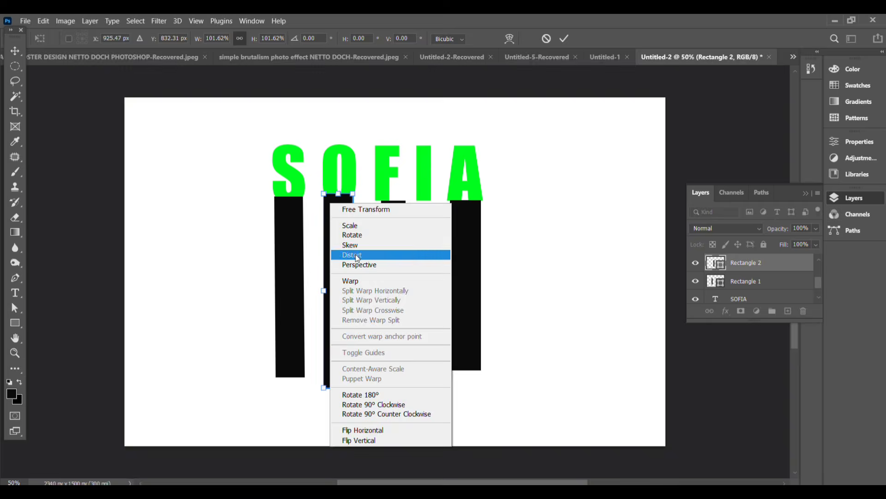
click(376, 254)
drag(323, 193, 323, 191)
key(Return)
key(ctrl+j)
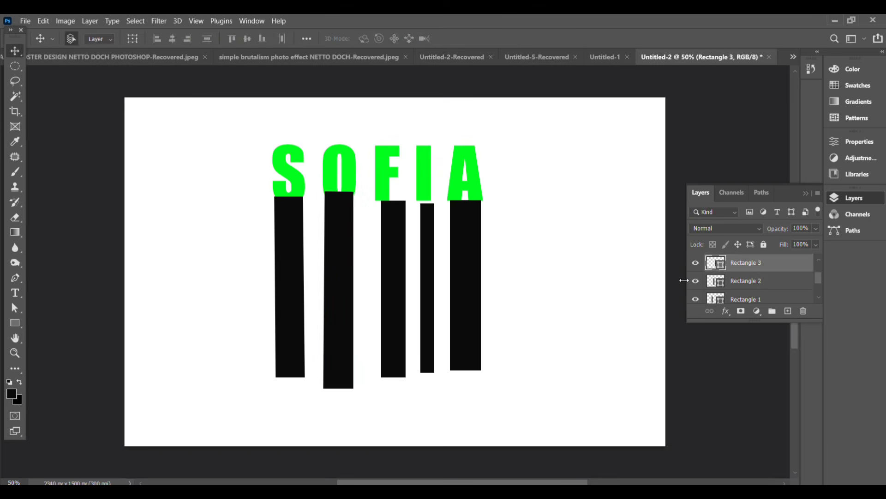
click(716, 285)
key(ctrl+t)
key(Return)
Move the third bar left under the F's stem and enlarge it slightly downwards.
click(717, 263)
key(ctrl+t)
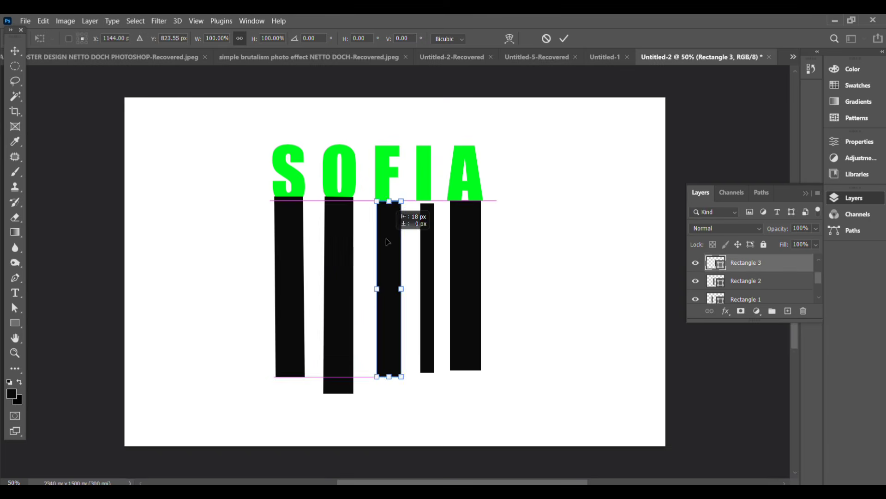
drag(383, 375, 423, 392)
key(Return)
Move the fourth bar under the I and scale it to about 119% to match the letter's width.
key(alt+bracketright)
key(ctrl+t)
drag(430, 197, 435, 192)
right_click(436, 210)
click(462, 249)
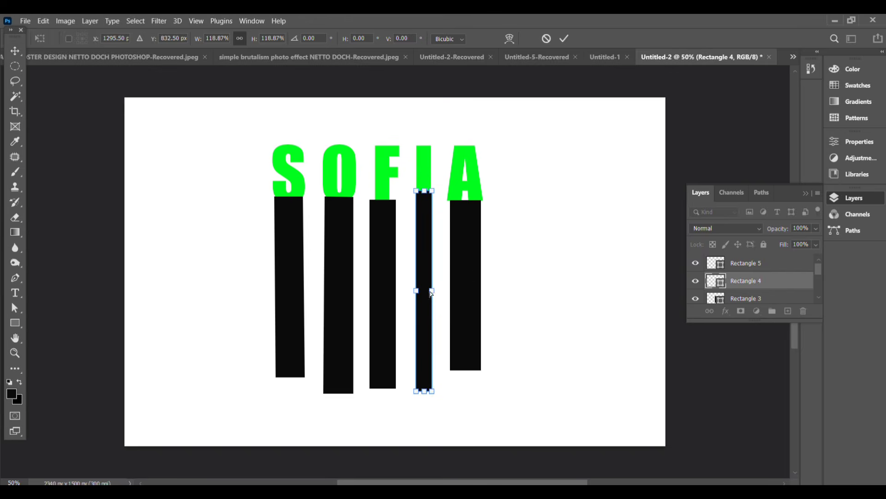
key(Return)
Fine-tune the corners of the bar under the I, lowering its top edge and slanting its bottom edge.
key(ctrl+t)
right_click(441, 199)
click(462, 236)
drag(434, 393, 436, 399)
double_click(423, 276)
click(454, 213)
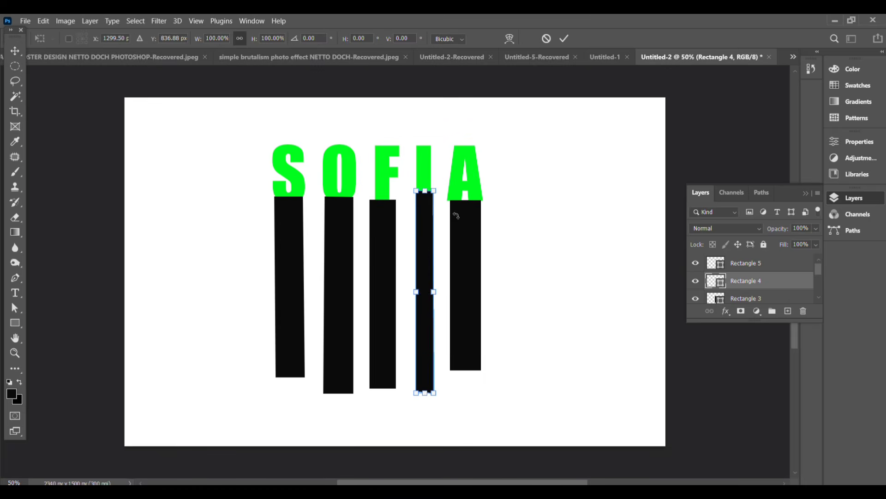
drag(430, 193, 429, 196)
Enlarge the fifth bar under the A slightly so it reaches further down.
click(728, 263)
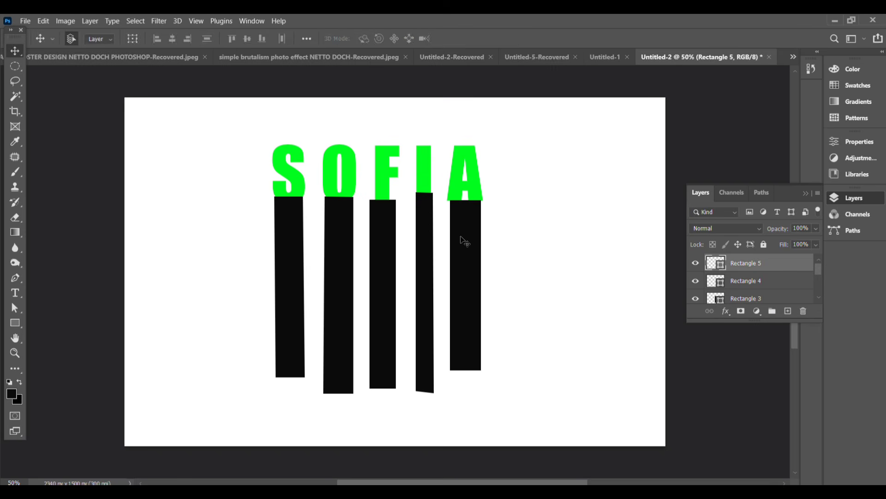
key(ctrl+t)
drag(481, 370, 483, 380)
key(Return)
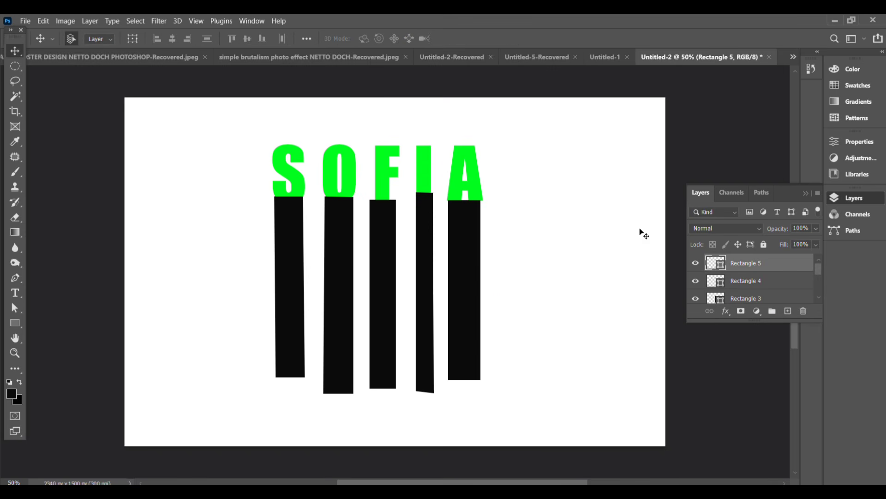
Merge the SOFIA text layer and all five rectangle layers into a single layer.
scroll(767, 273, down, 3)
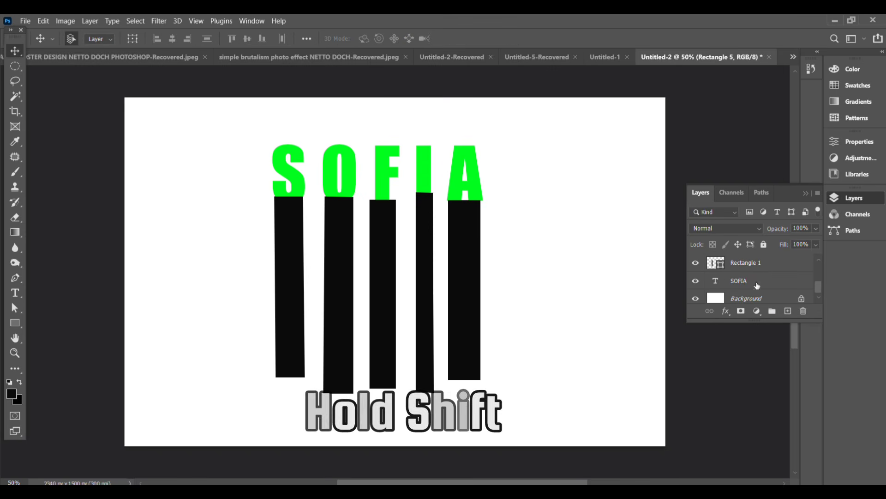
click(757, 281)
scroll(757, 281, up, 3)
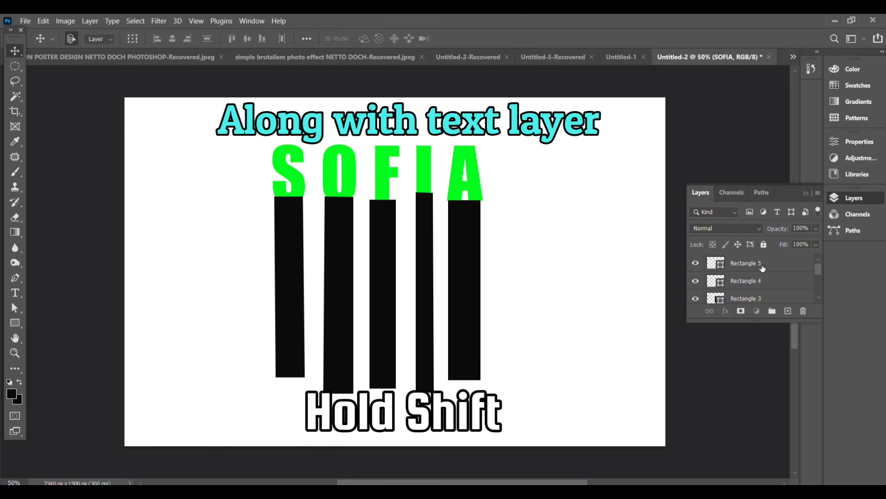
shift+click(761, 265)
right_click(762, 265)
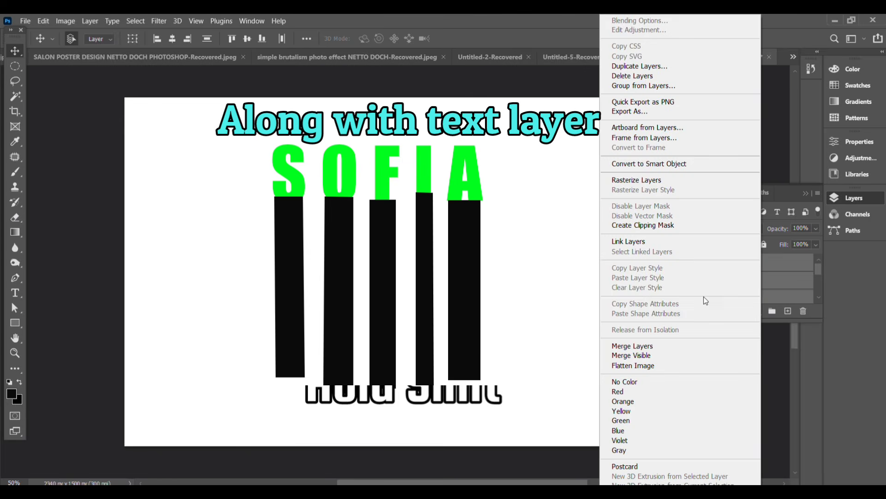
click(643, 347)
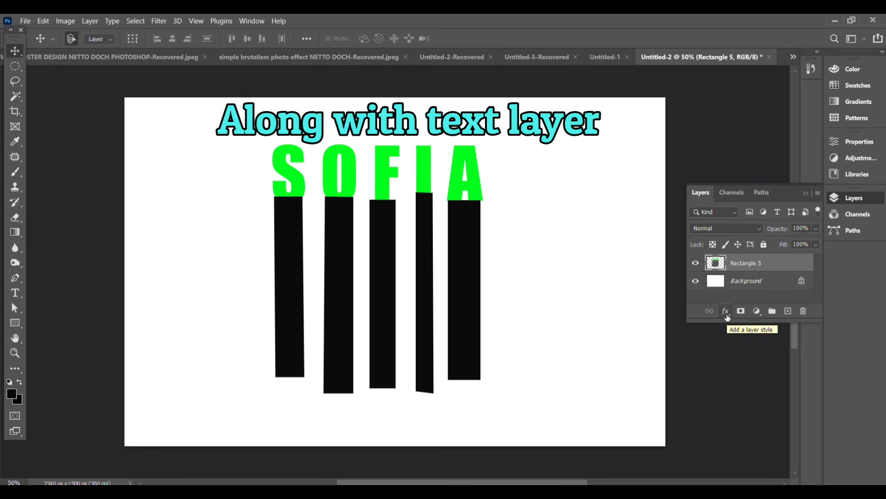
Place the portrait image "ARTIST POSTER DESIGN NETTO DOCH" as an embedded layer above the merged shape layer.
click(23, 20)
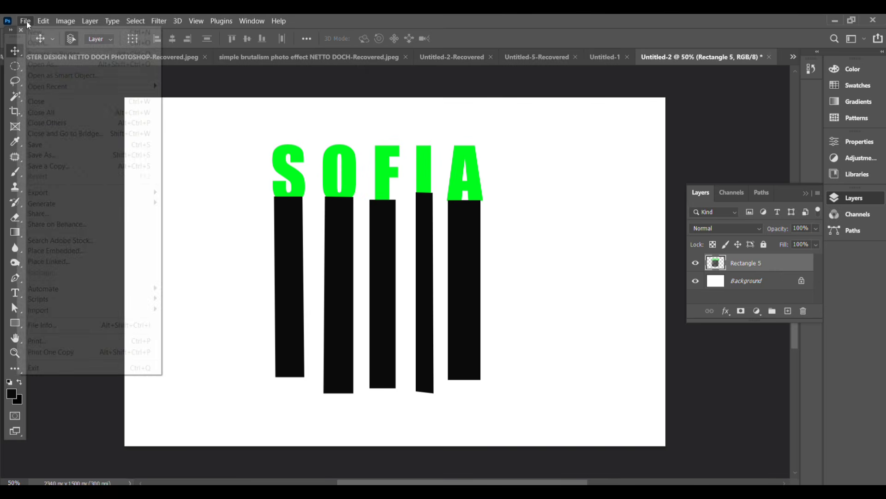
click(59, 252)
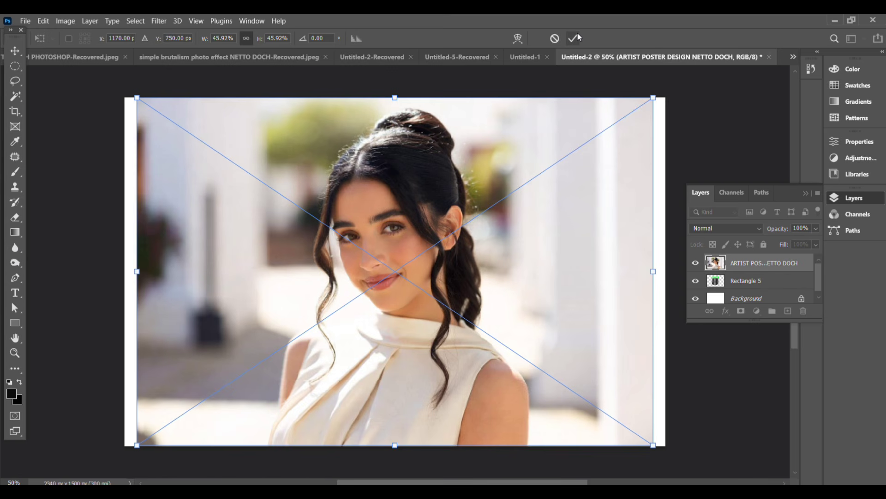
click(576, 37)
Clip the portrait image to the merged shape layer and shift it slightly left and up inside the letters.
right_click(769, 267)
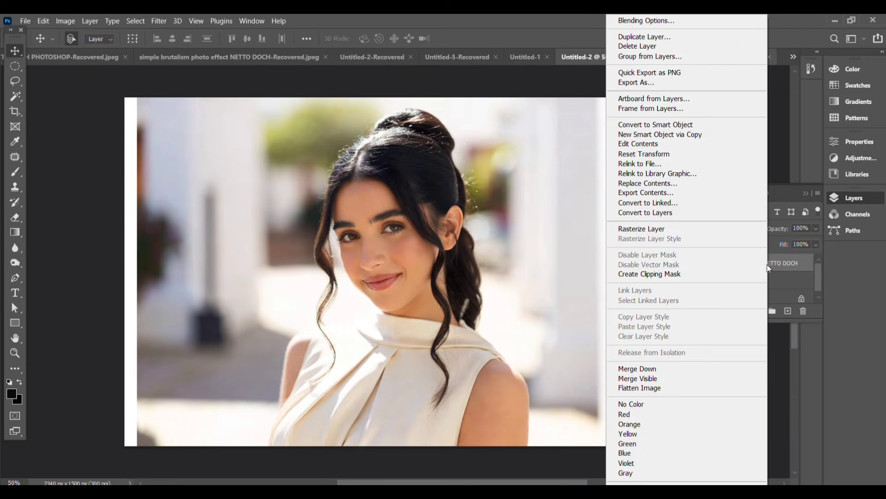
click(671, 273)
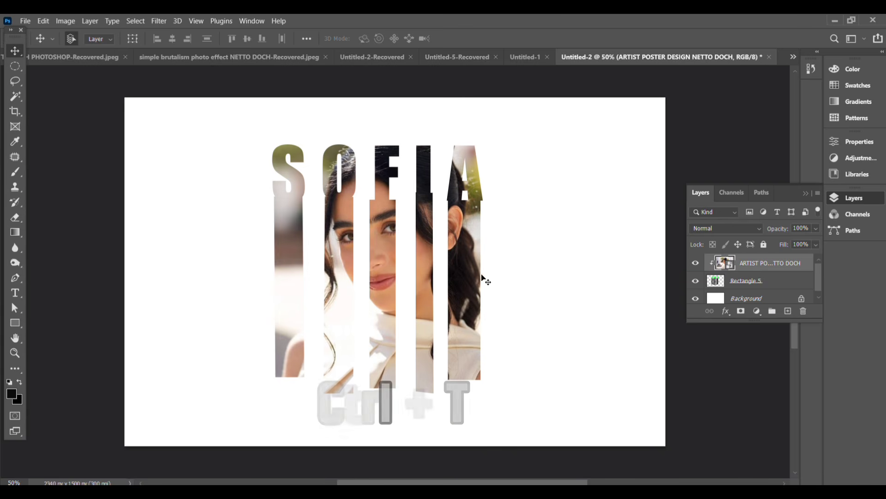
key(ctrl+t)
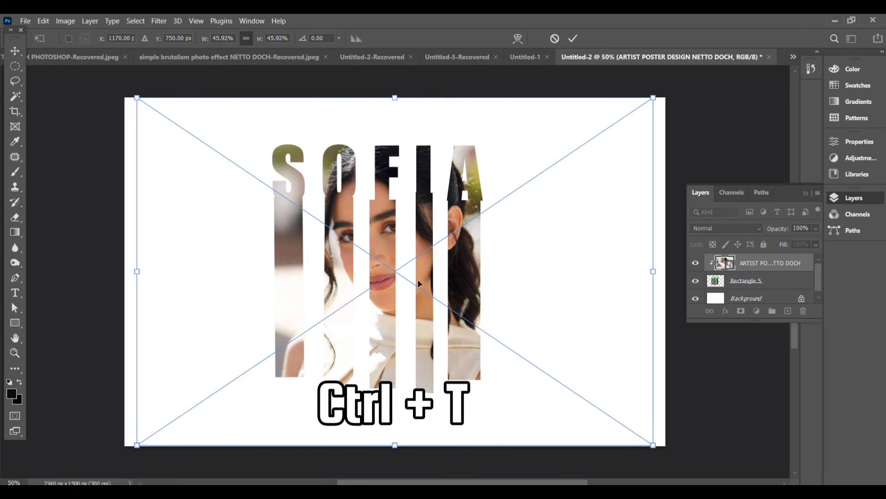
mouse_move(388, 268)
mouse_down()
mouse_move(371, 274)
mouse_move(378, 268)
mouse_up()
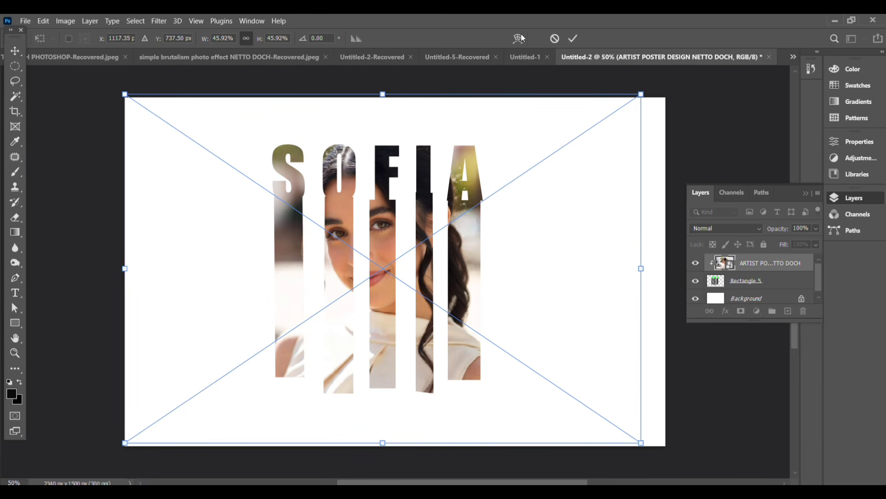
click(573, 38)
Apply a Bevel & Emboss effect to the merged SOFIA shape layer with its direction set to Down.
click(711, 283)
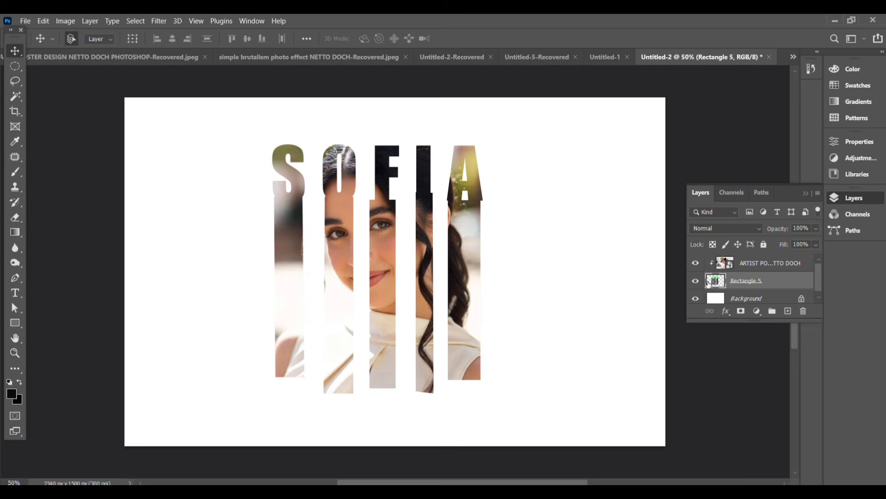
click(726, 311)
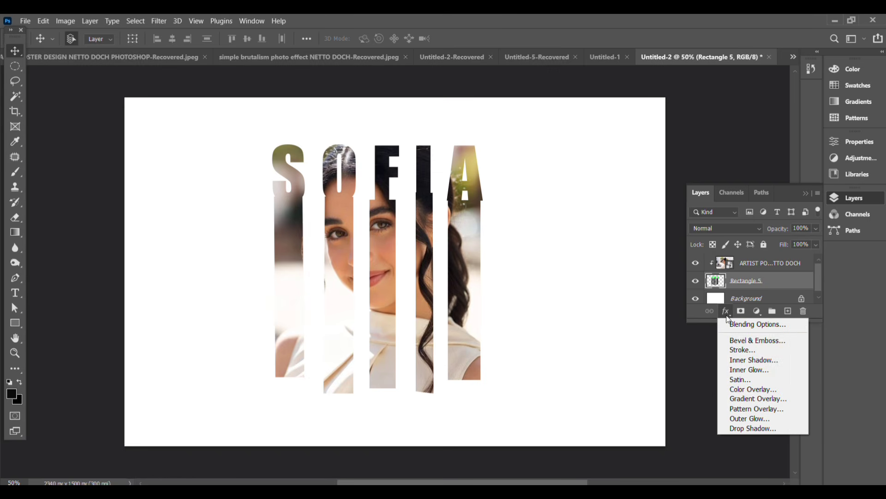
click(752, 342)
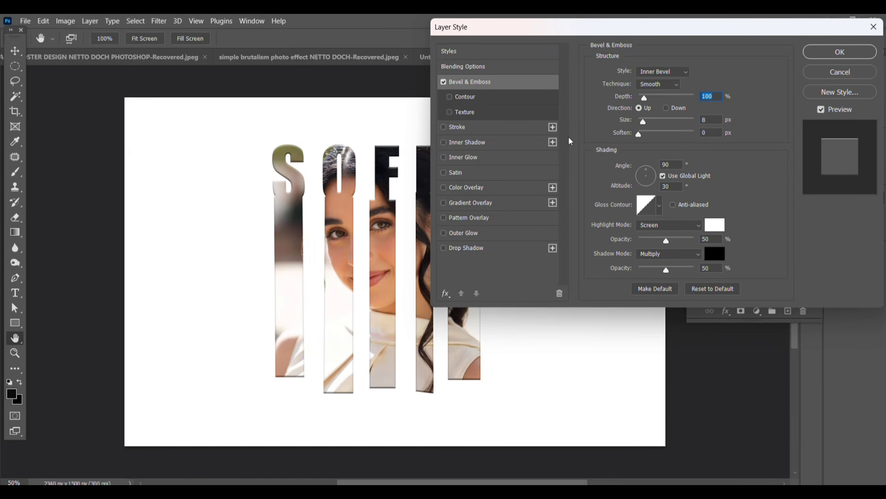
click(666, 108)
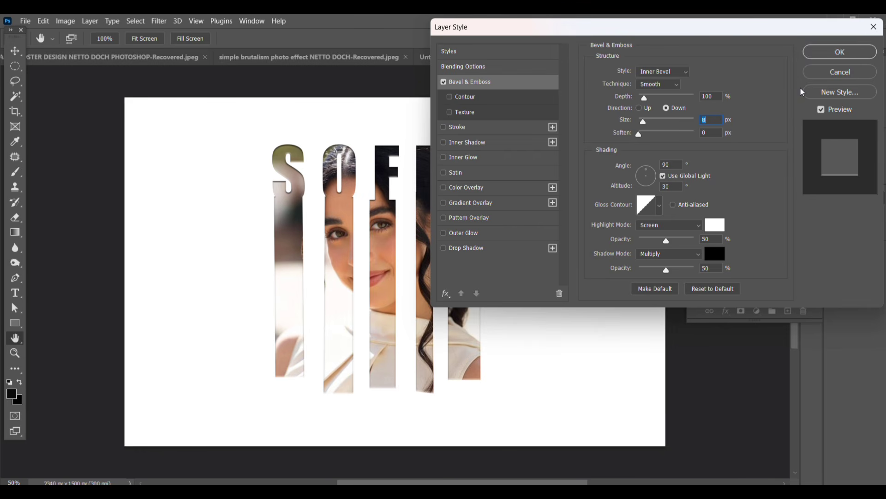
click(834, 55)
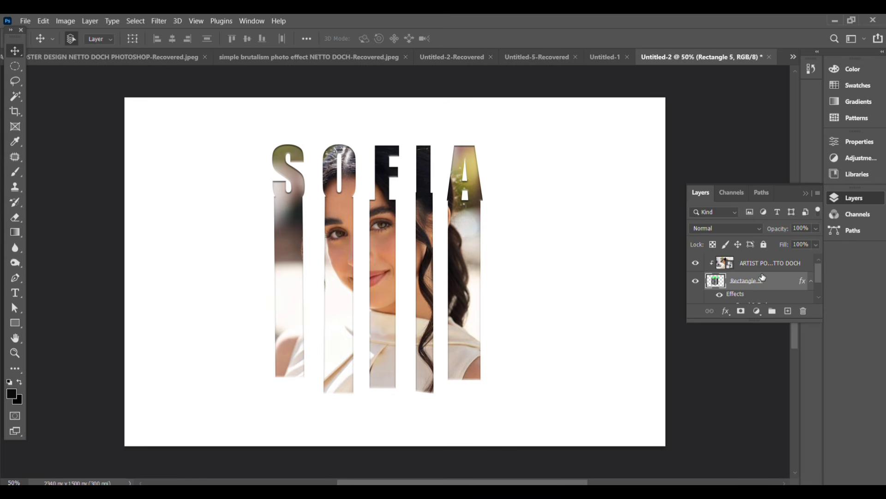
Above the portrait layer, draw a red-filled rectangle of about 188 × 113 px just over the letter S.
click(765, 270)
click(16, 323)
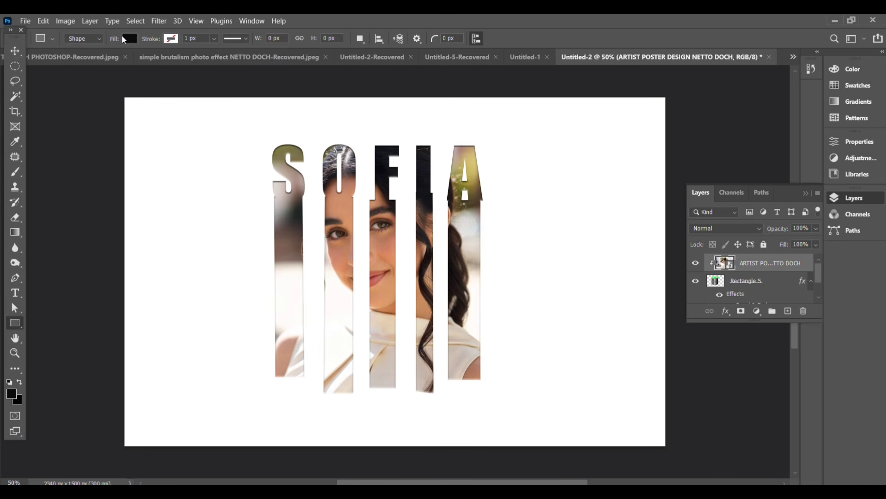
click(130, 39)
click(57, 100)
drag(264, 112, 308, 138)
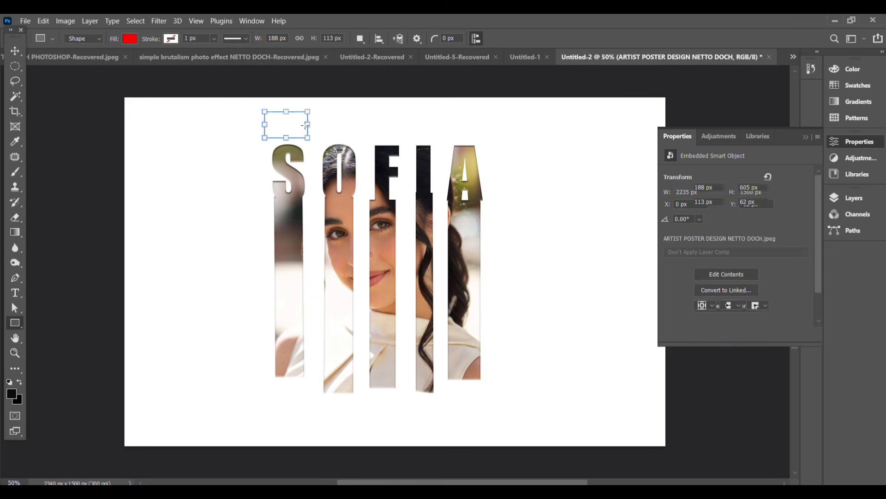
click(807, 137)
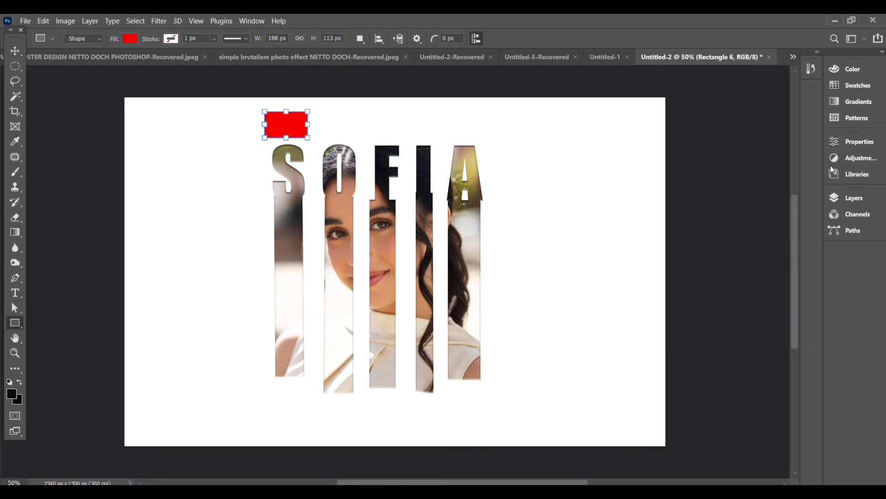
click(855, 199)
Draw a red bar about 888 px tall to the left of the letters and narrow it into a thin vertical line.
drag(198, 160, 235, 367)
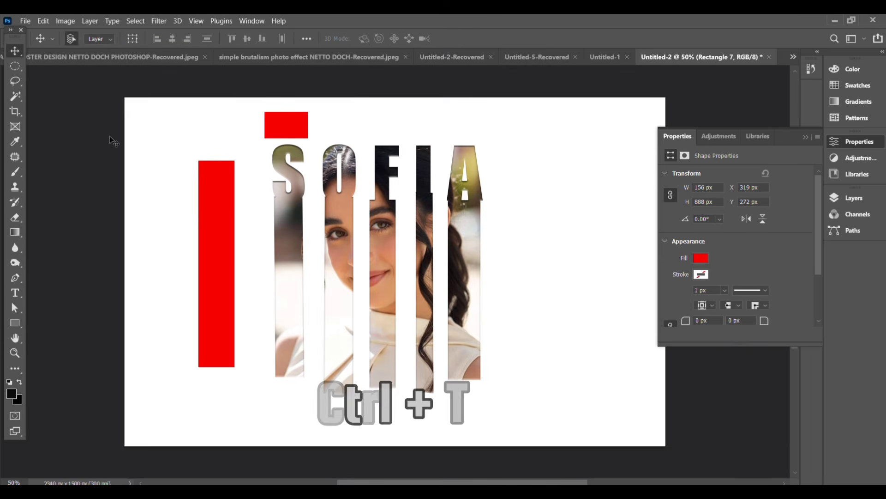
key(ctrl+t)
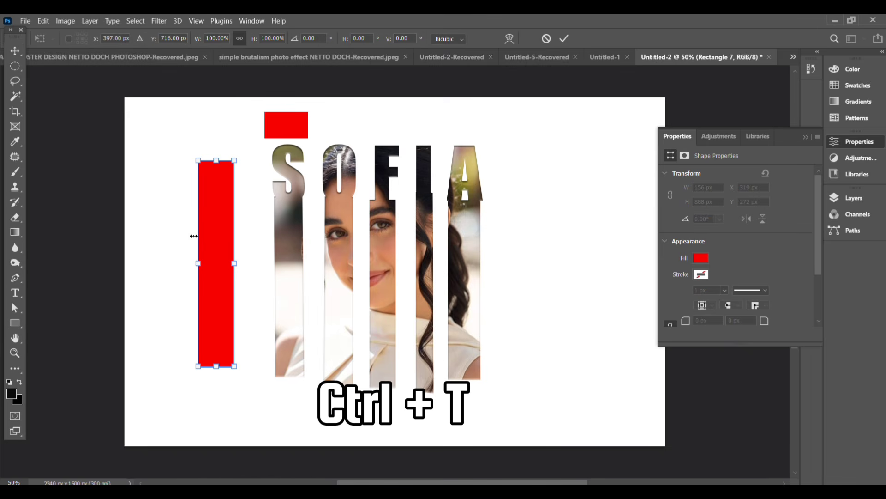
right_click(242, 234)
click(266, 286)
drag(234, 263, 203, 263)
key(Return)
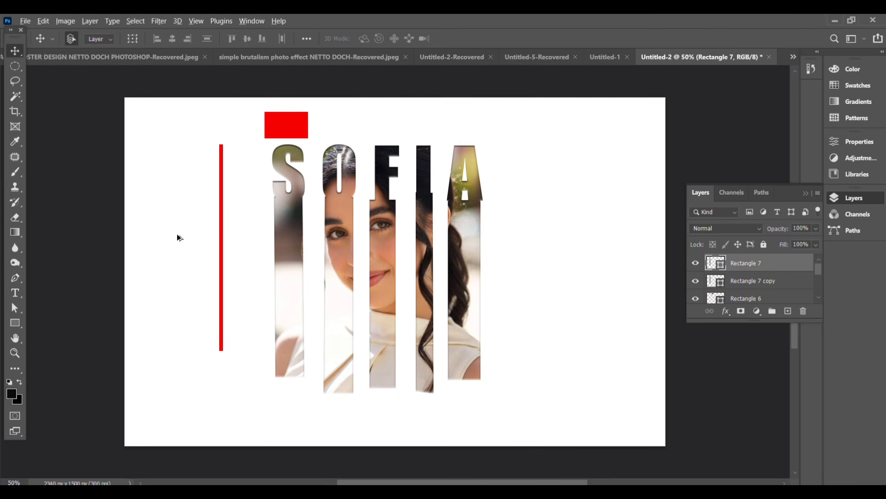
Duplicate the thin red line to its left and distort the copy down to about 29% of its height.
drag(219, 230, 193, 200)
key(ctrl+t)
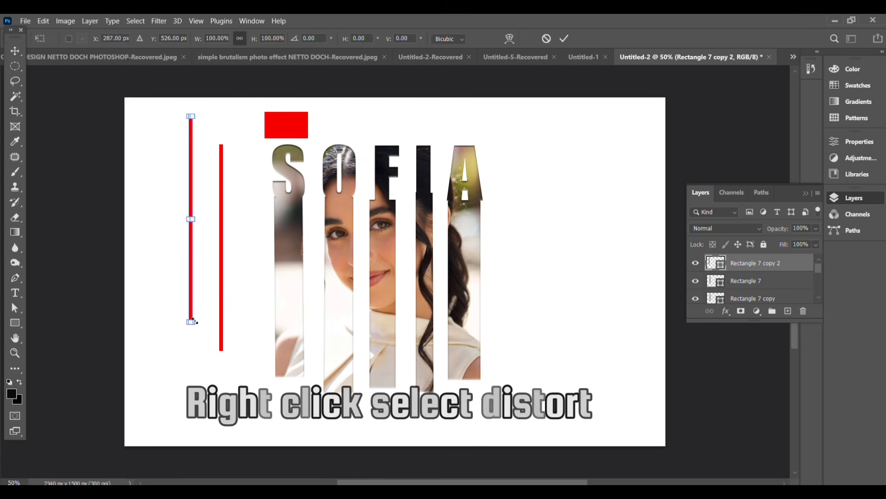
right_click(207, 311)
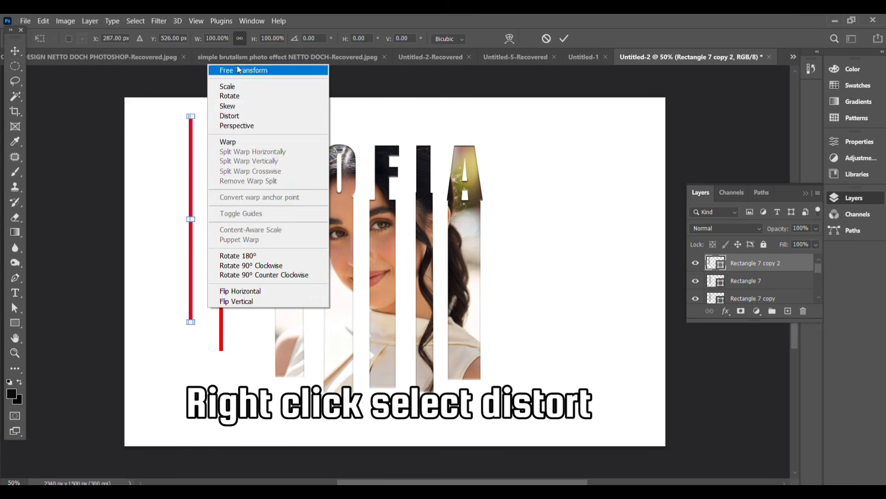
click(229, 116)
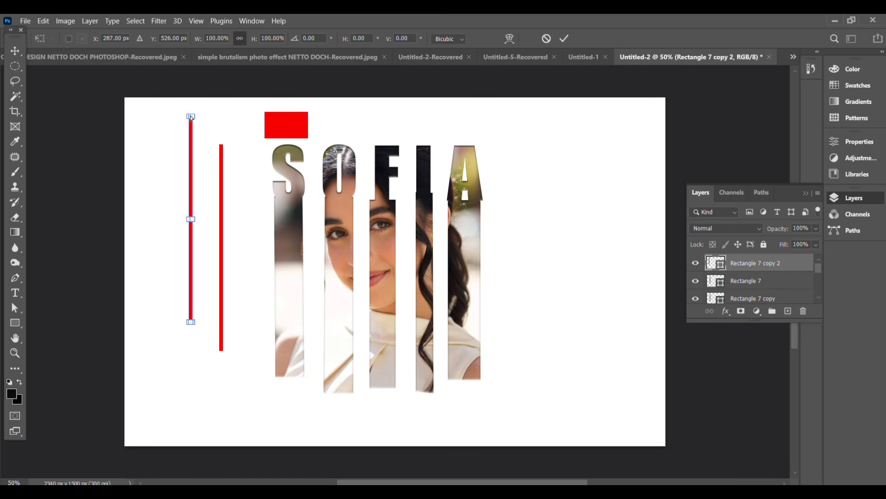
drag(190, 115, 191, 268)
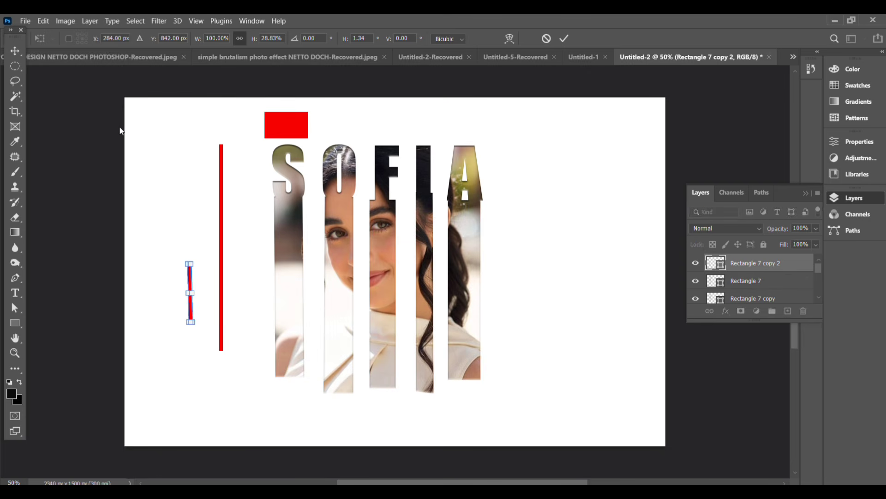
key(Return)
Rotate the short red line to roughly horizontal and move it against the left edge of the red rectangle.
key(ctrl+t)
drag(191, 279, 193, 99)
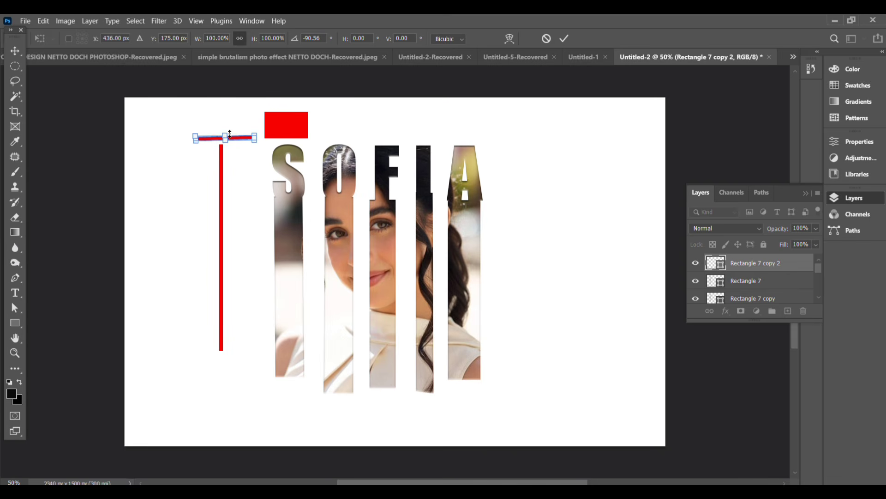
drag(229, 137, 214, 122)
key(Return)
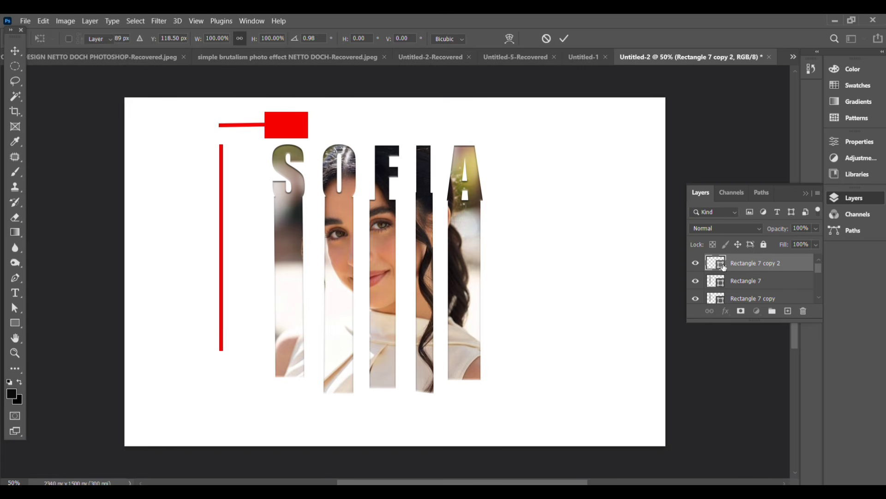
Move the vertical red line up so that it joins the left end of the horizontal line.
click(715, 283)
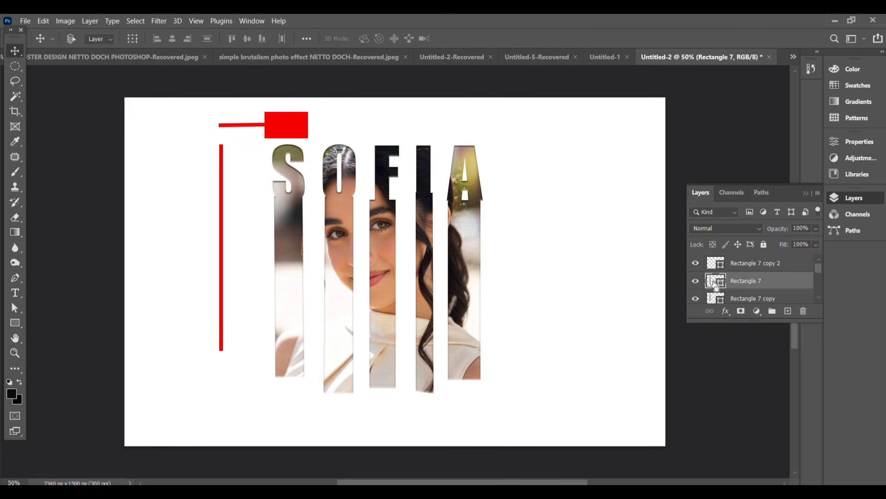
key(ctrl+t)
drag(222, 163, 221, 162)
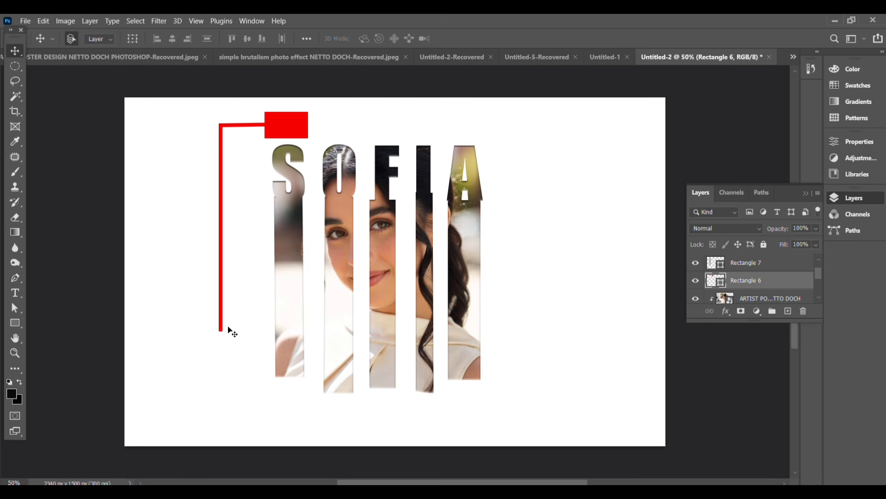
key(alt+bracketright)
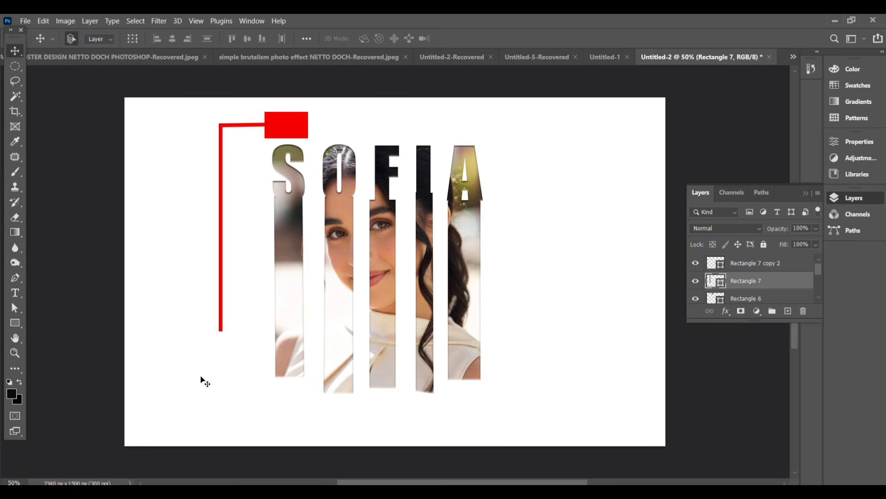
Create a text box of about 448 × 138 px in 18 pt Impact below the vertical red line.
click(18, 293)
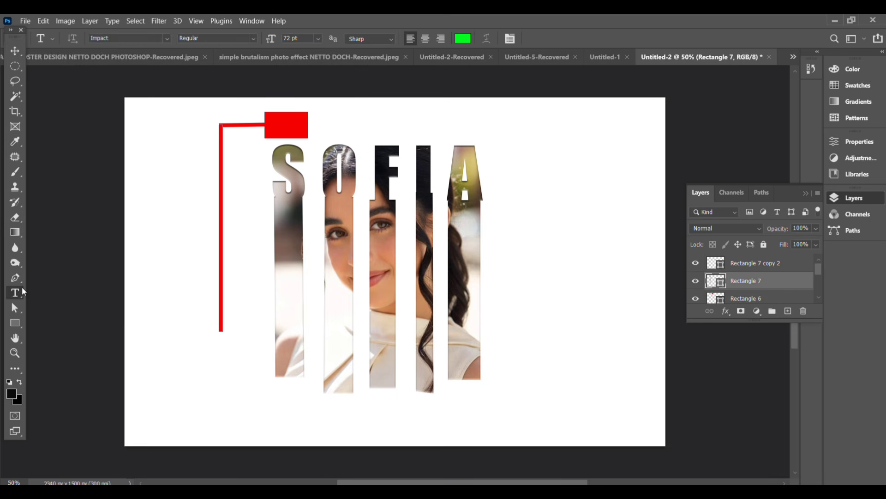
click(164, 39)
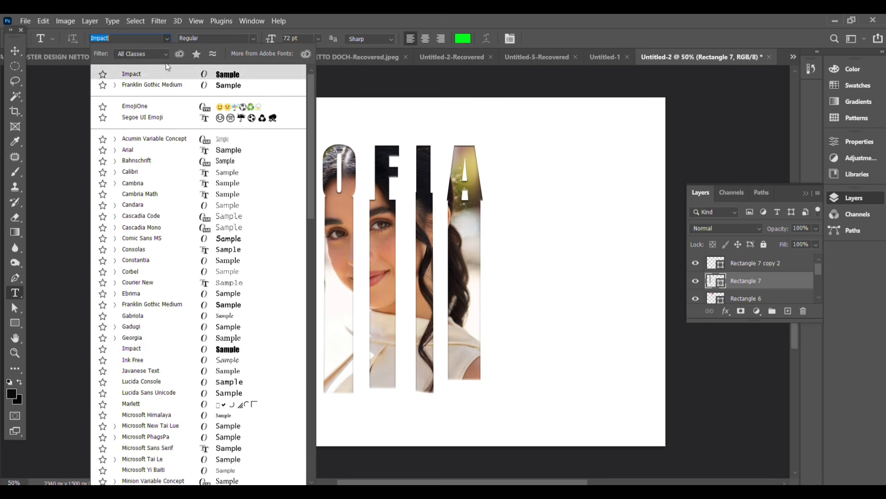
click(199, 351)
click(317, 40)
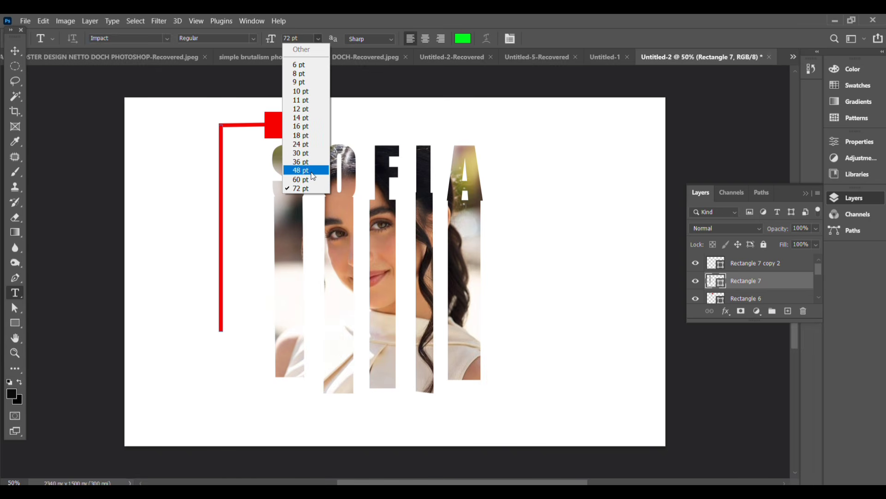
click(301, 135)
drag(271, 373, 168, 348)
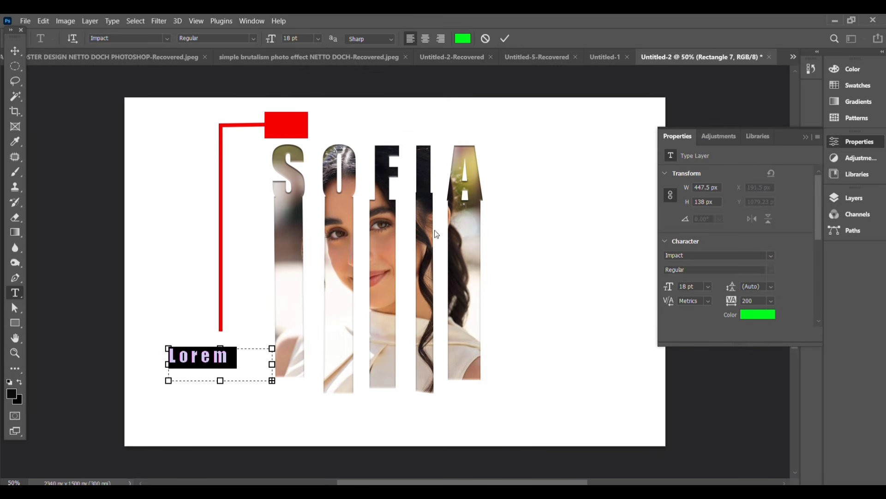
Set the new text's tracking to 0 and its color to near-black (RGB 8, 8, 8).
click(772, 302)
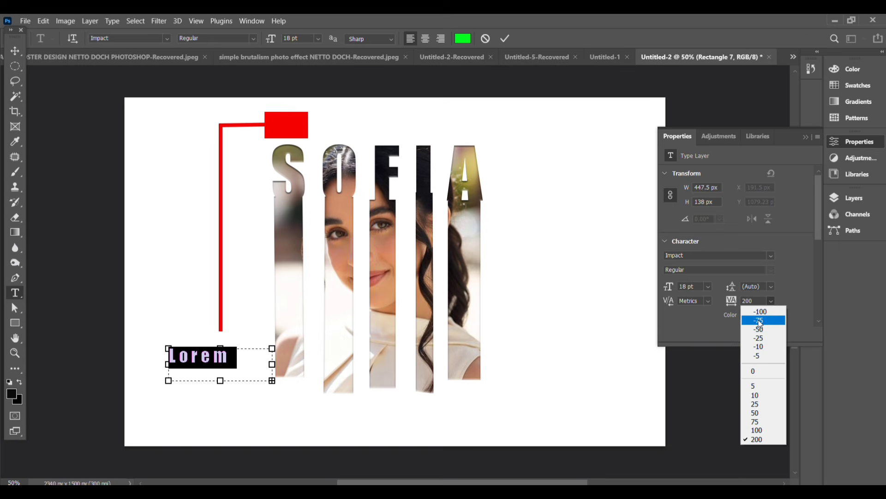
click(754, 370)
text(M)
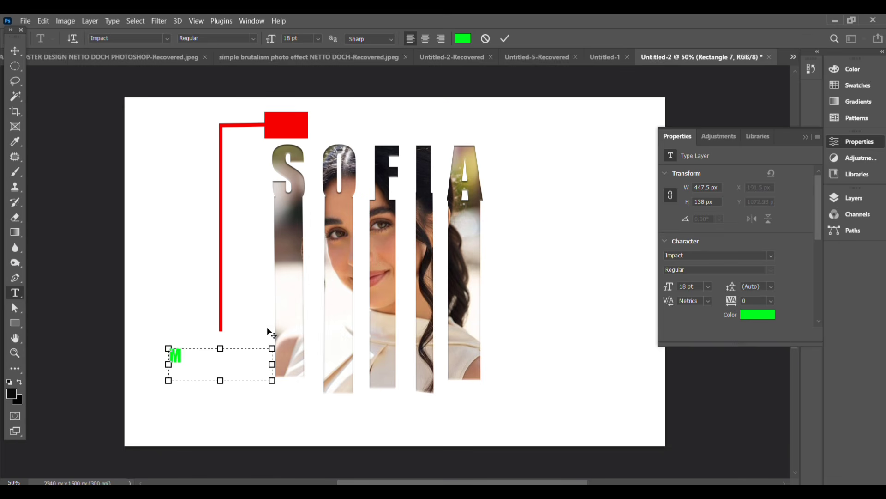
key(BackSpace)
click(764, 317)
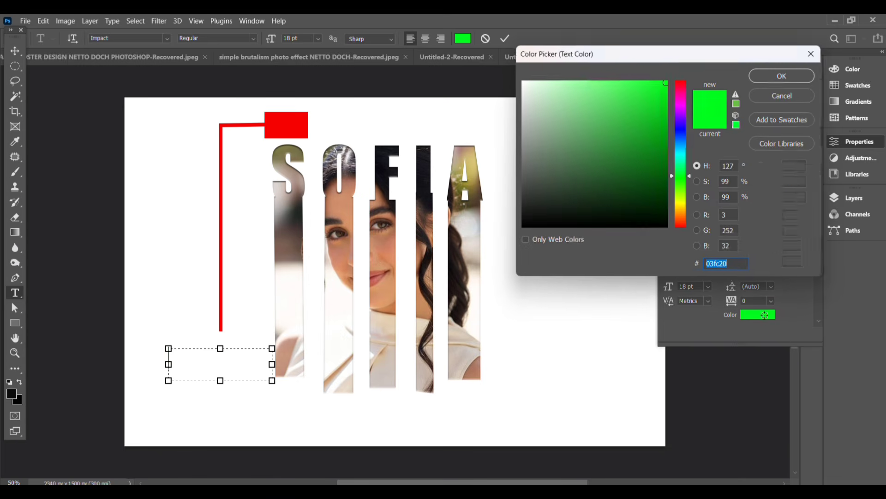
click(535, 220)
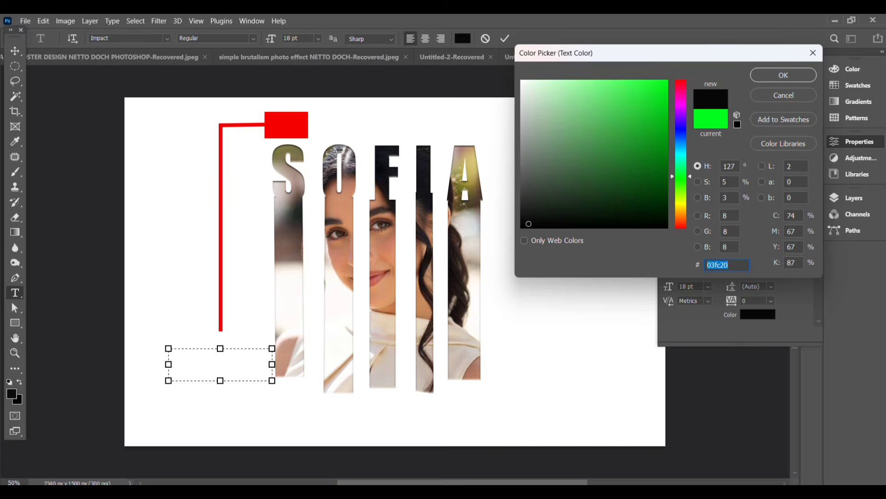
click(783, 74)
Enter SATURDAY in the text box below the red line and commit the text.
text(SU)
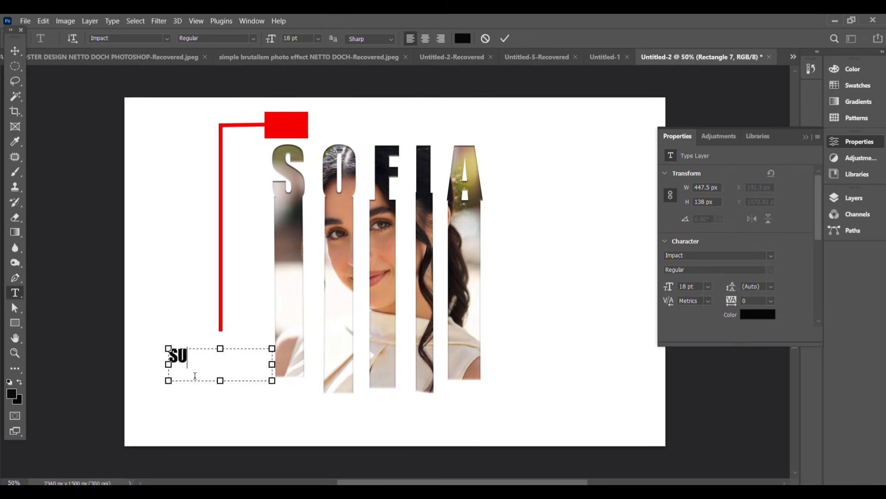
key(BackSpace)
key(BackSpace)
text(SATUR)
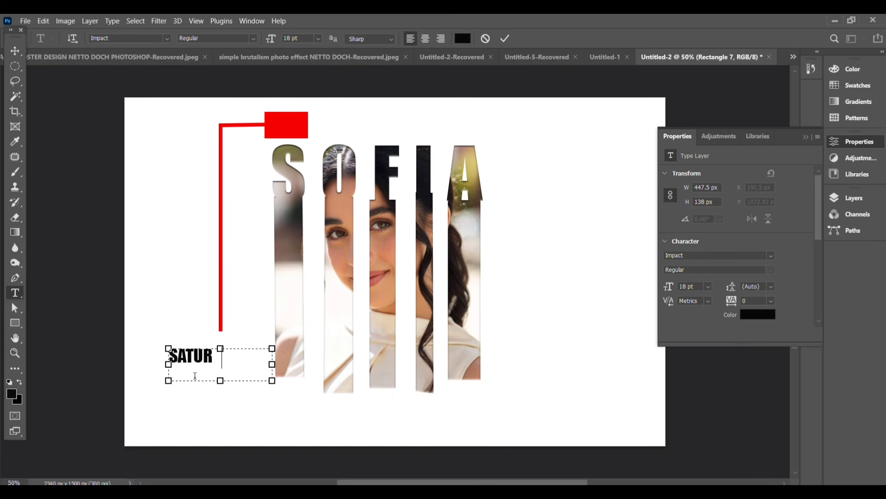
text(DAY)
key(F7)
click(15, 50)
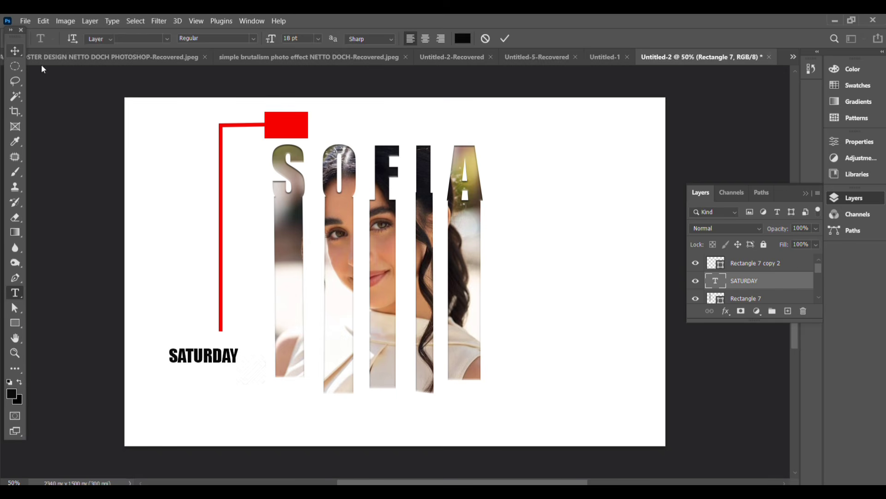
Center SATURDAY under the vertical red line and create a text box of about 528 × 159 px in Georgia below it.
drag(207, 354, 220, 344)
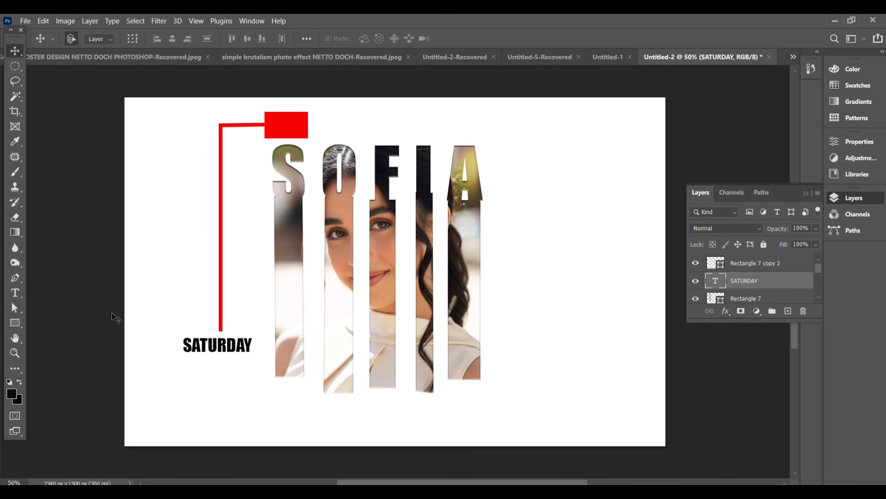
key(t)
drag(151, 370, 272, 406)
click(166, 37)
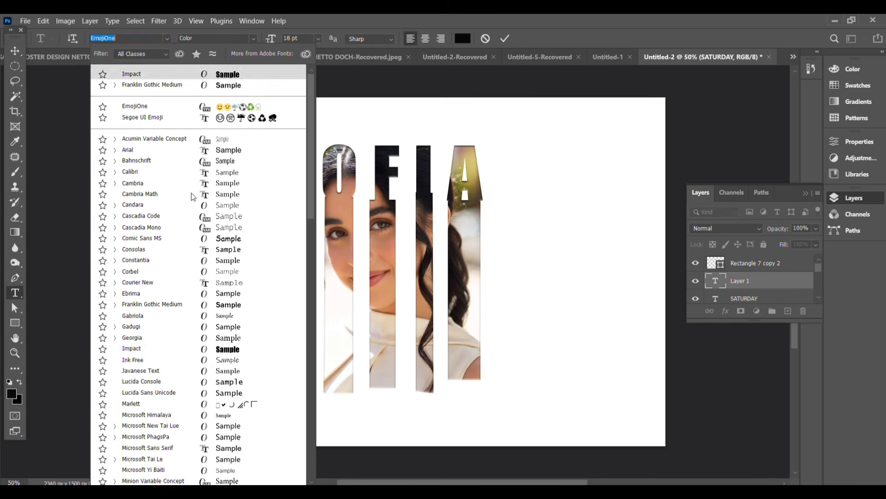
click(212, 336)
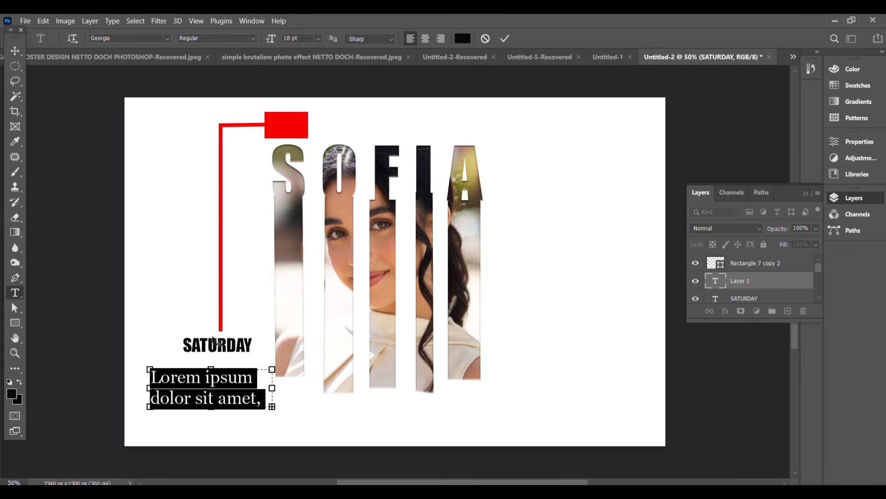
Set the color of the new Georgia text to bright red.
click(854, 142)
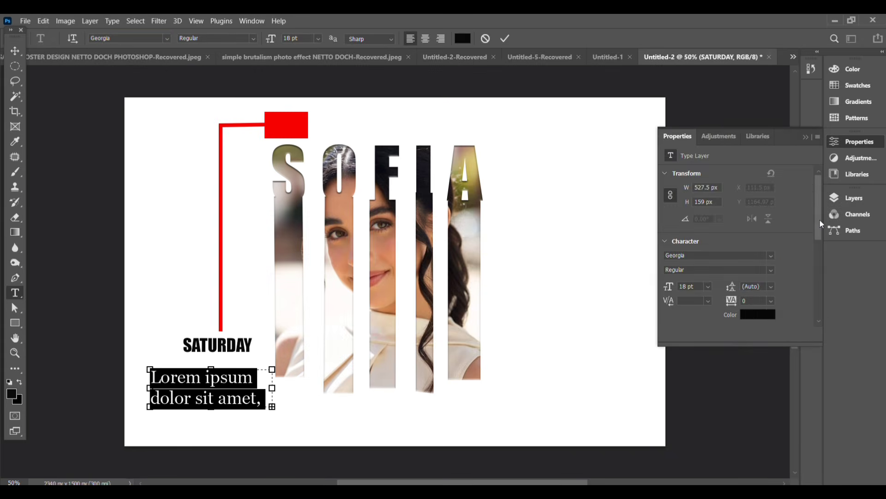
click(757, 313)
click(683, 203)
drag(683, 168, 683, 83)
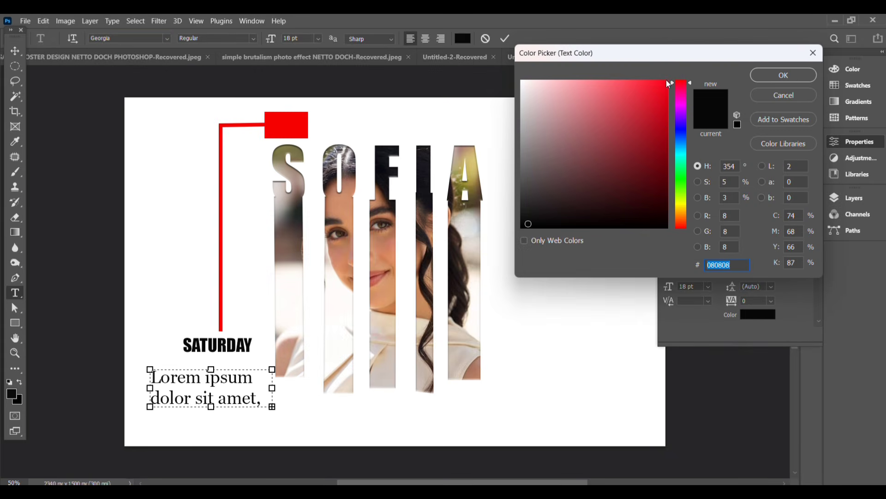
click(664, 84)
click(715, 265)
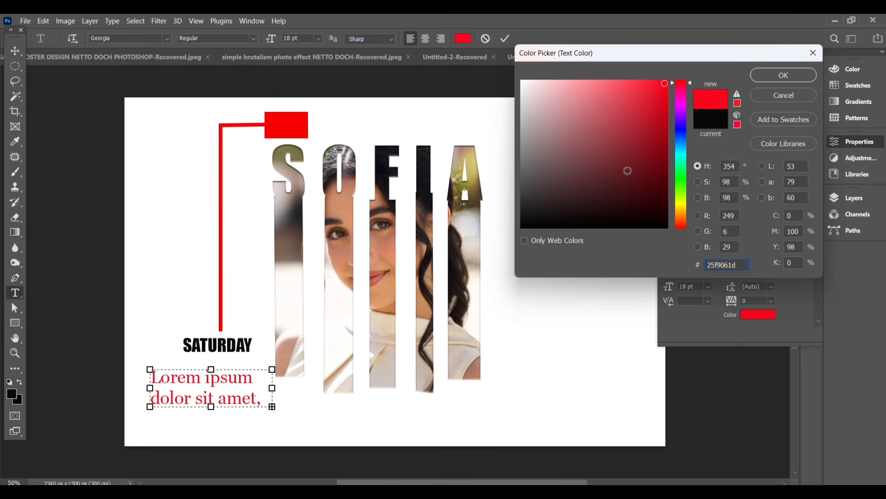
key(Return)
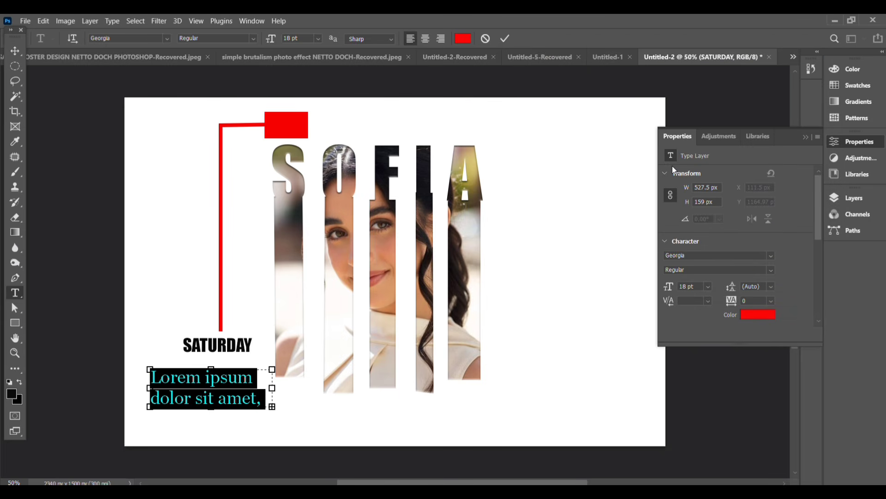
Enter 25 JULY 2026 in the red text box and move the date up and slightly right, closer under SATURDAY.
text(25 J)
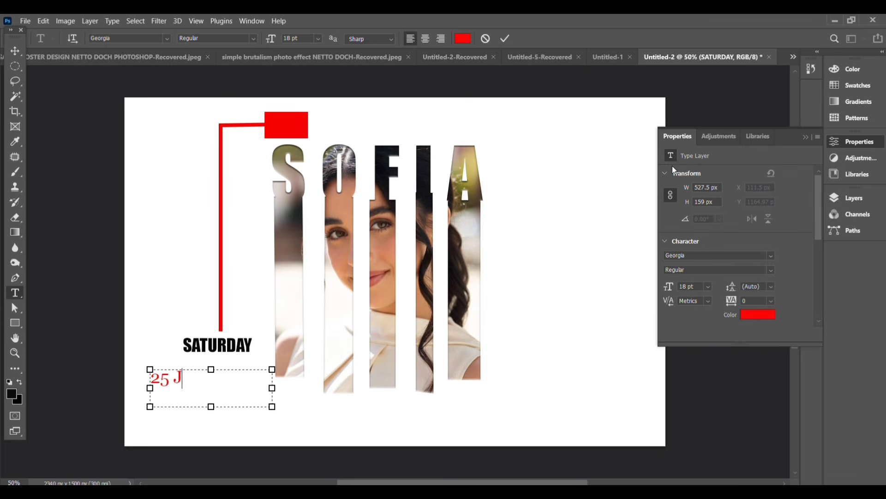
text(ULY 20)
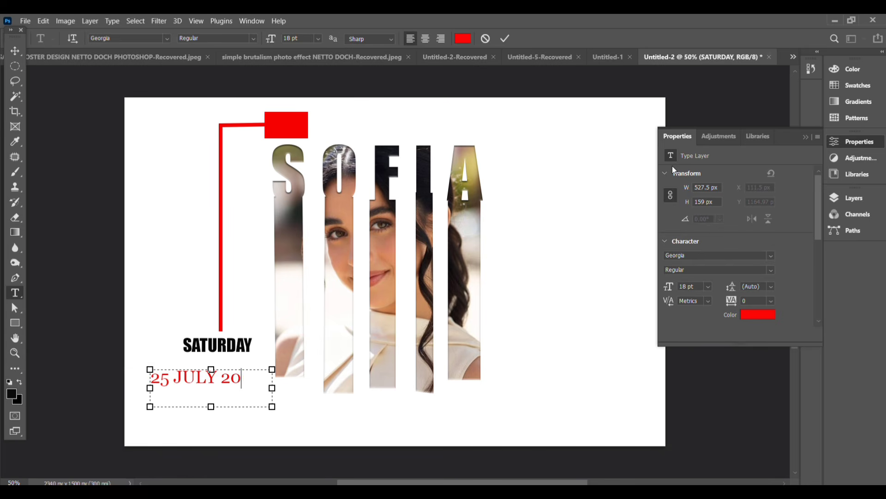
text(26)
click(868, 201)
click(15, 51)
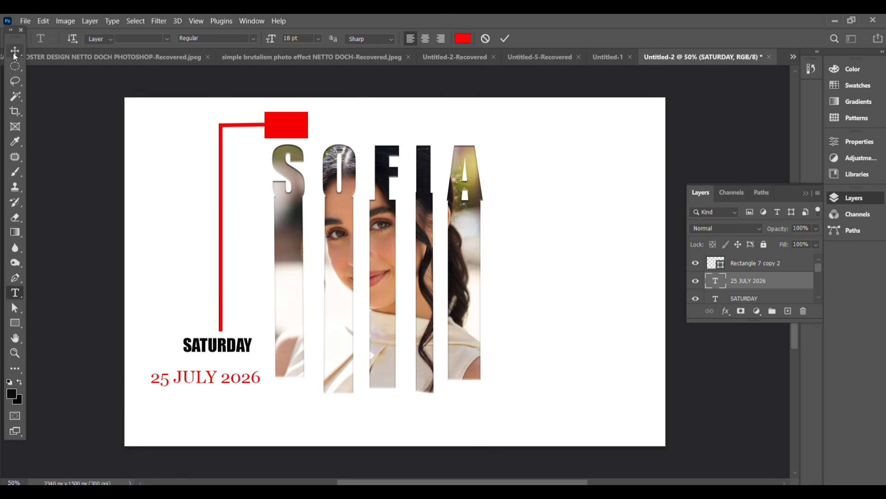
drag(214, 384, 224, 376)
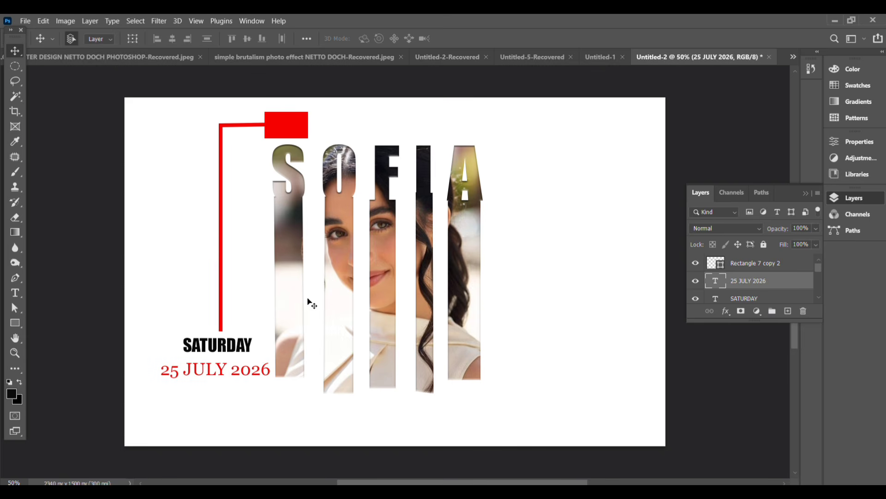